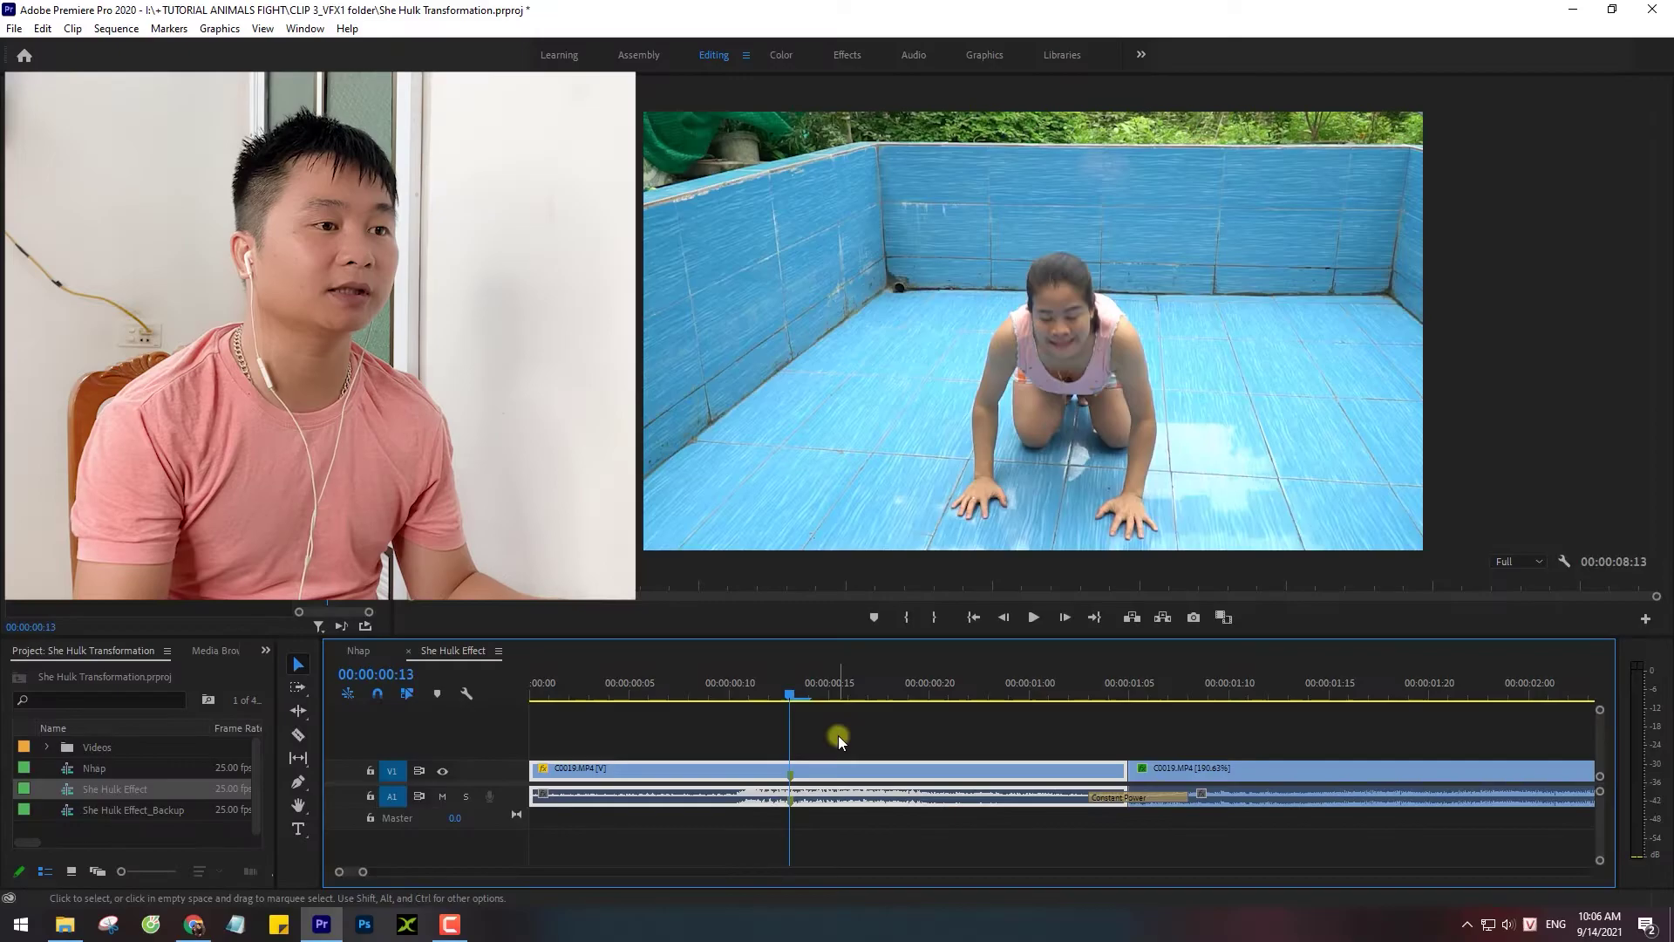
Duplicate the C0019.MP4 clip from V1 onto V2 directly above it and select the copy.
click(827, 776)
alt+drag(839, 767, 835, 744)
click(834, 749)
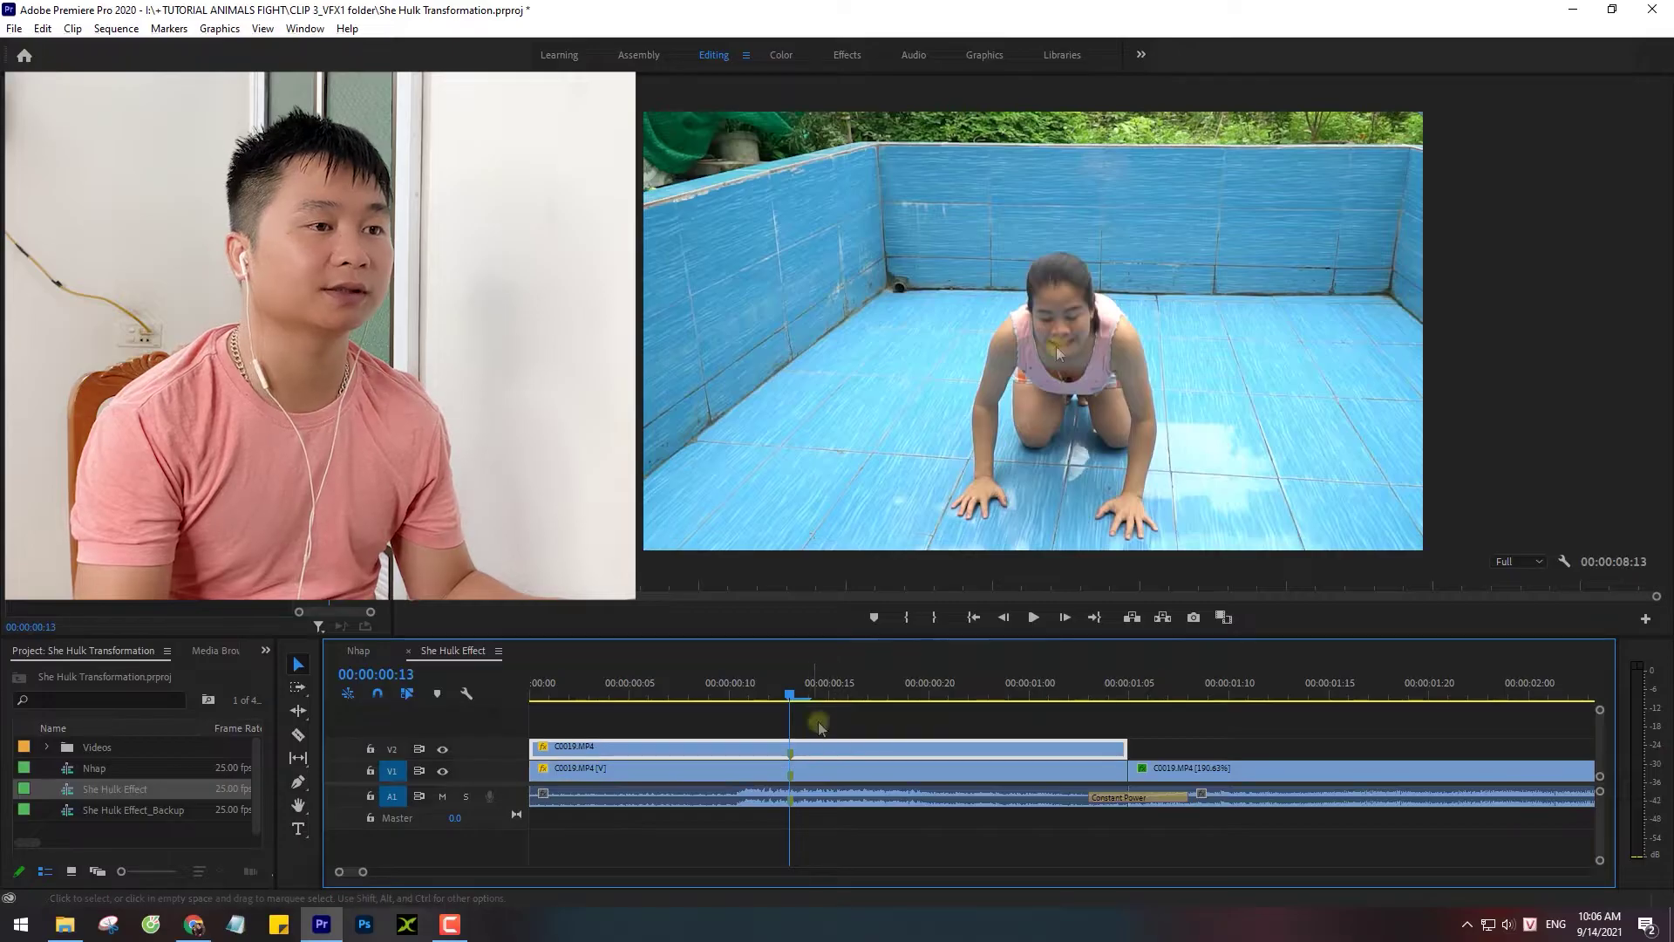
Switch to the Color workspace and expand Lumetri's Hue Saturation Curves.
click(785, 54)
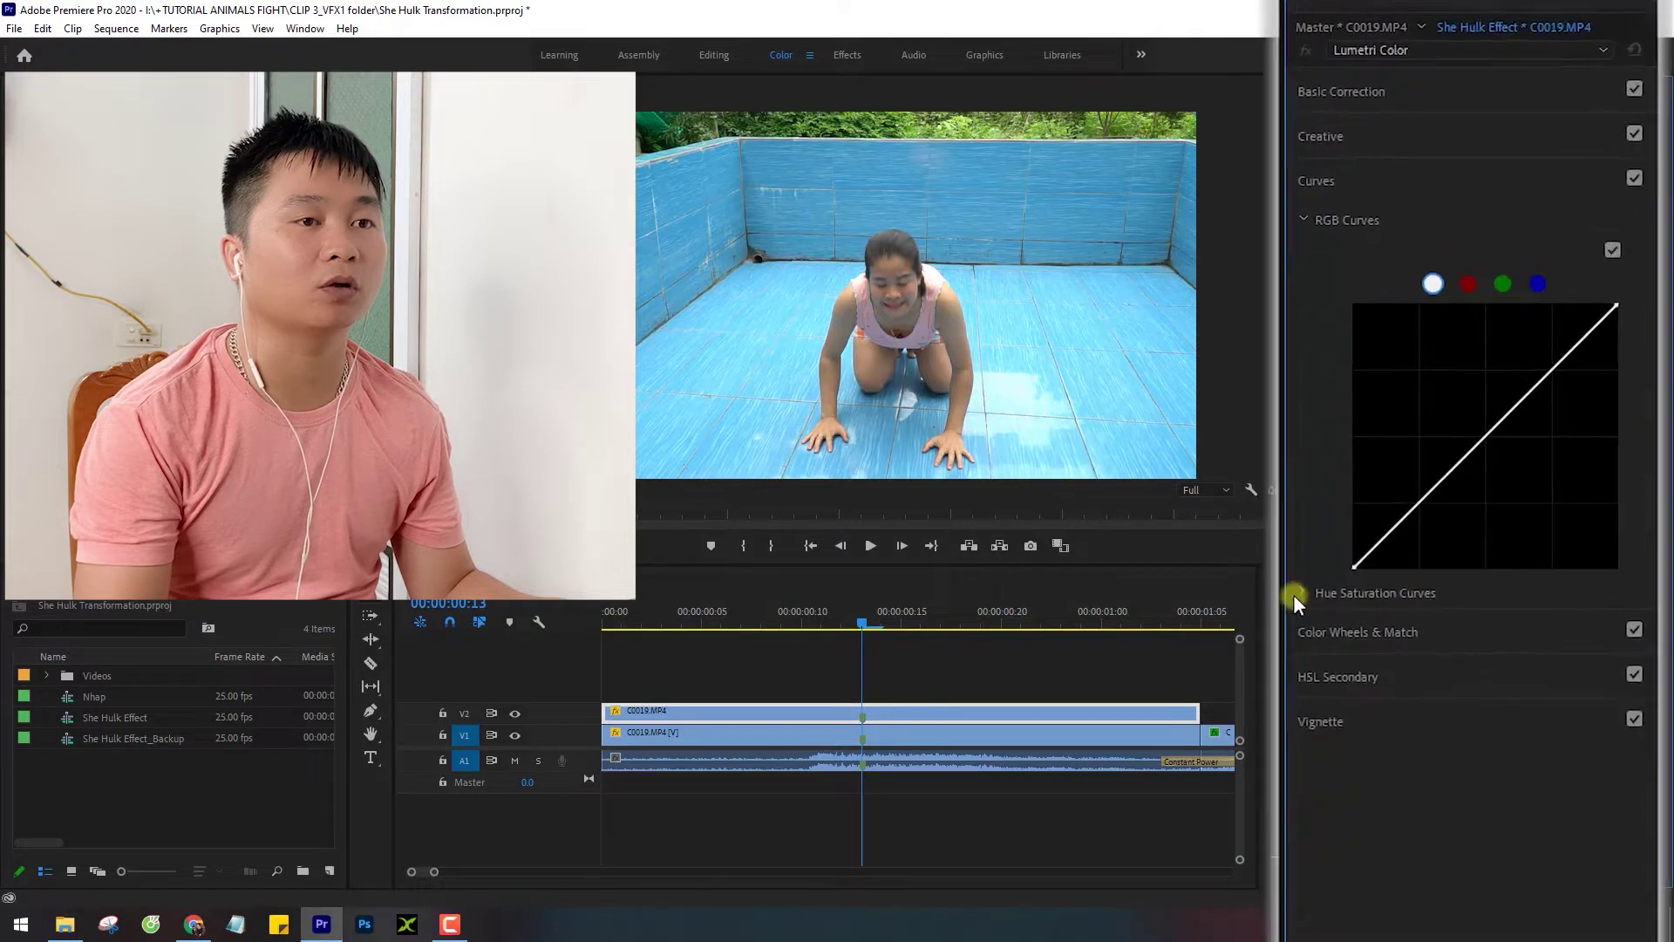
click(1294, 594)
scroll(1327, 713, down, 5)
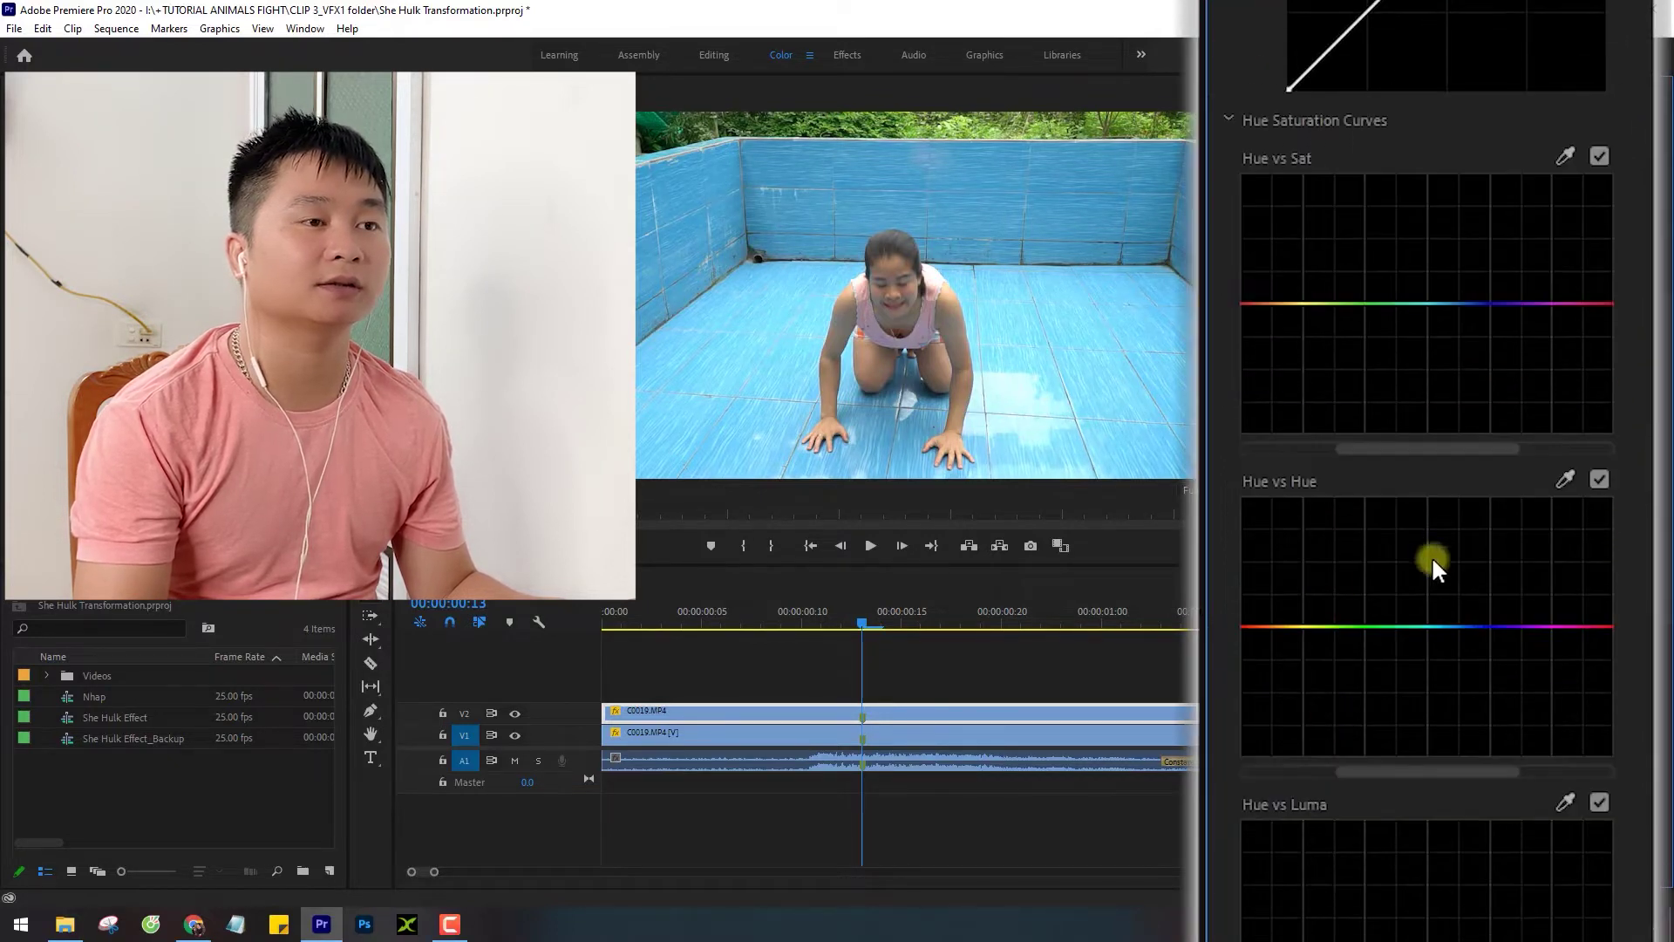
Sample the woman's skin in Hue vs Hue and drag the curve points to shift it green.
click(1566, 478)
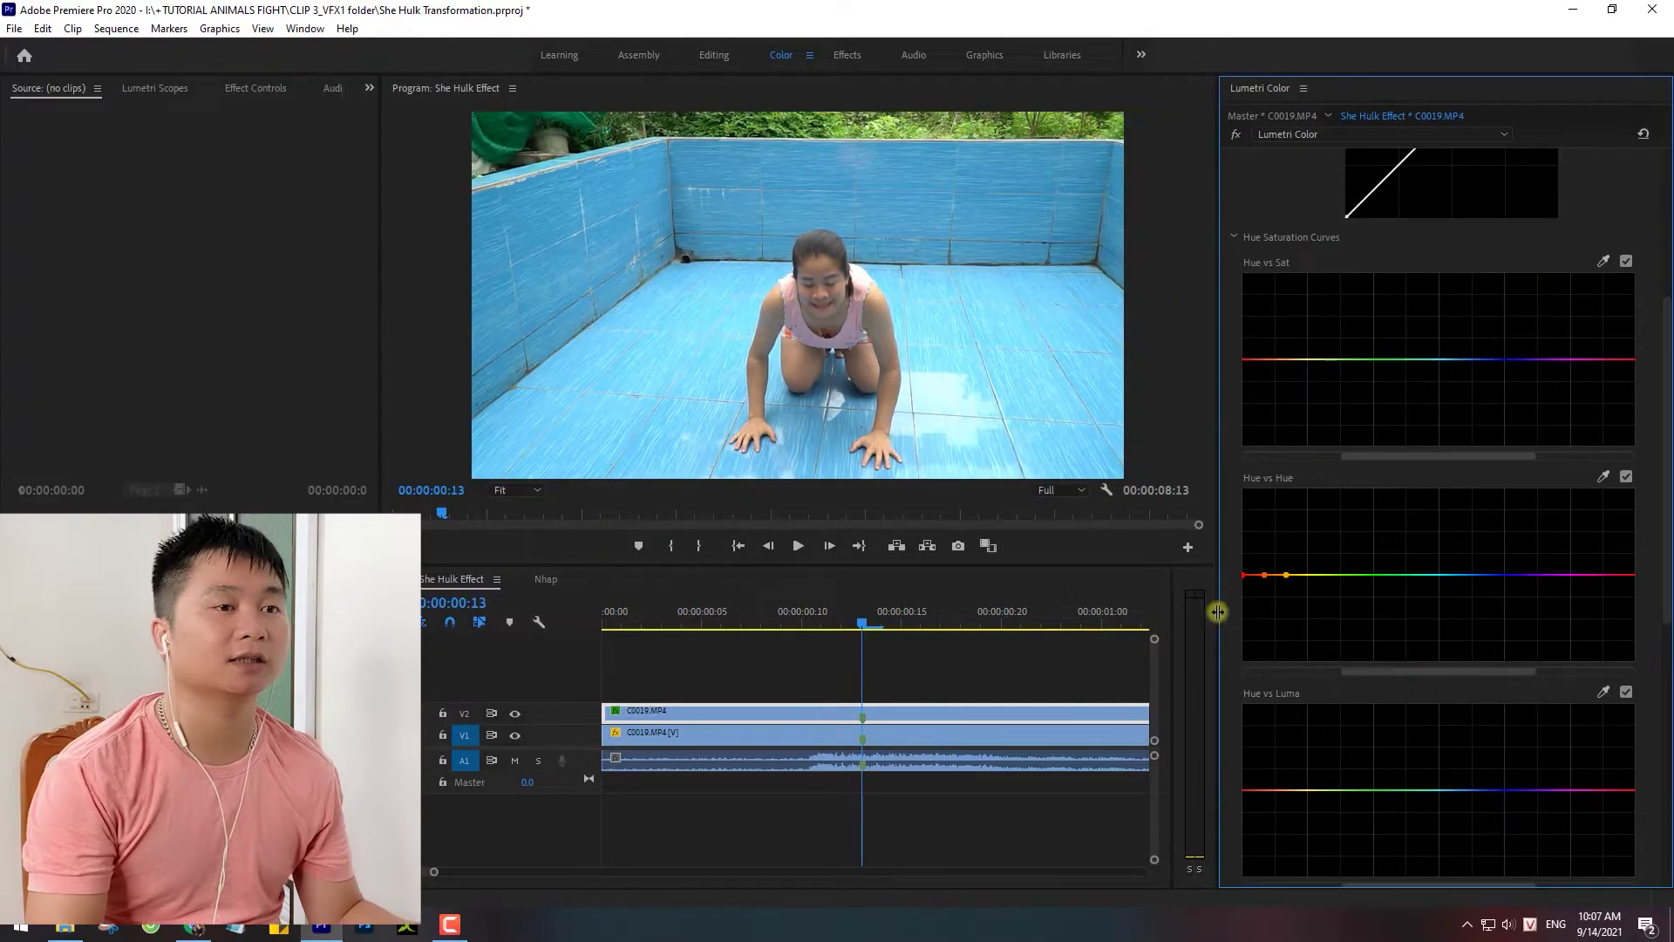
mouse_move(1264, 574)
mouse_down()
mouse_move(1265, 533)
mouse_move(1227, 606)
mouse_up()
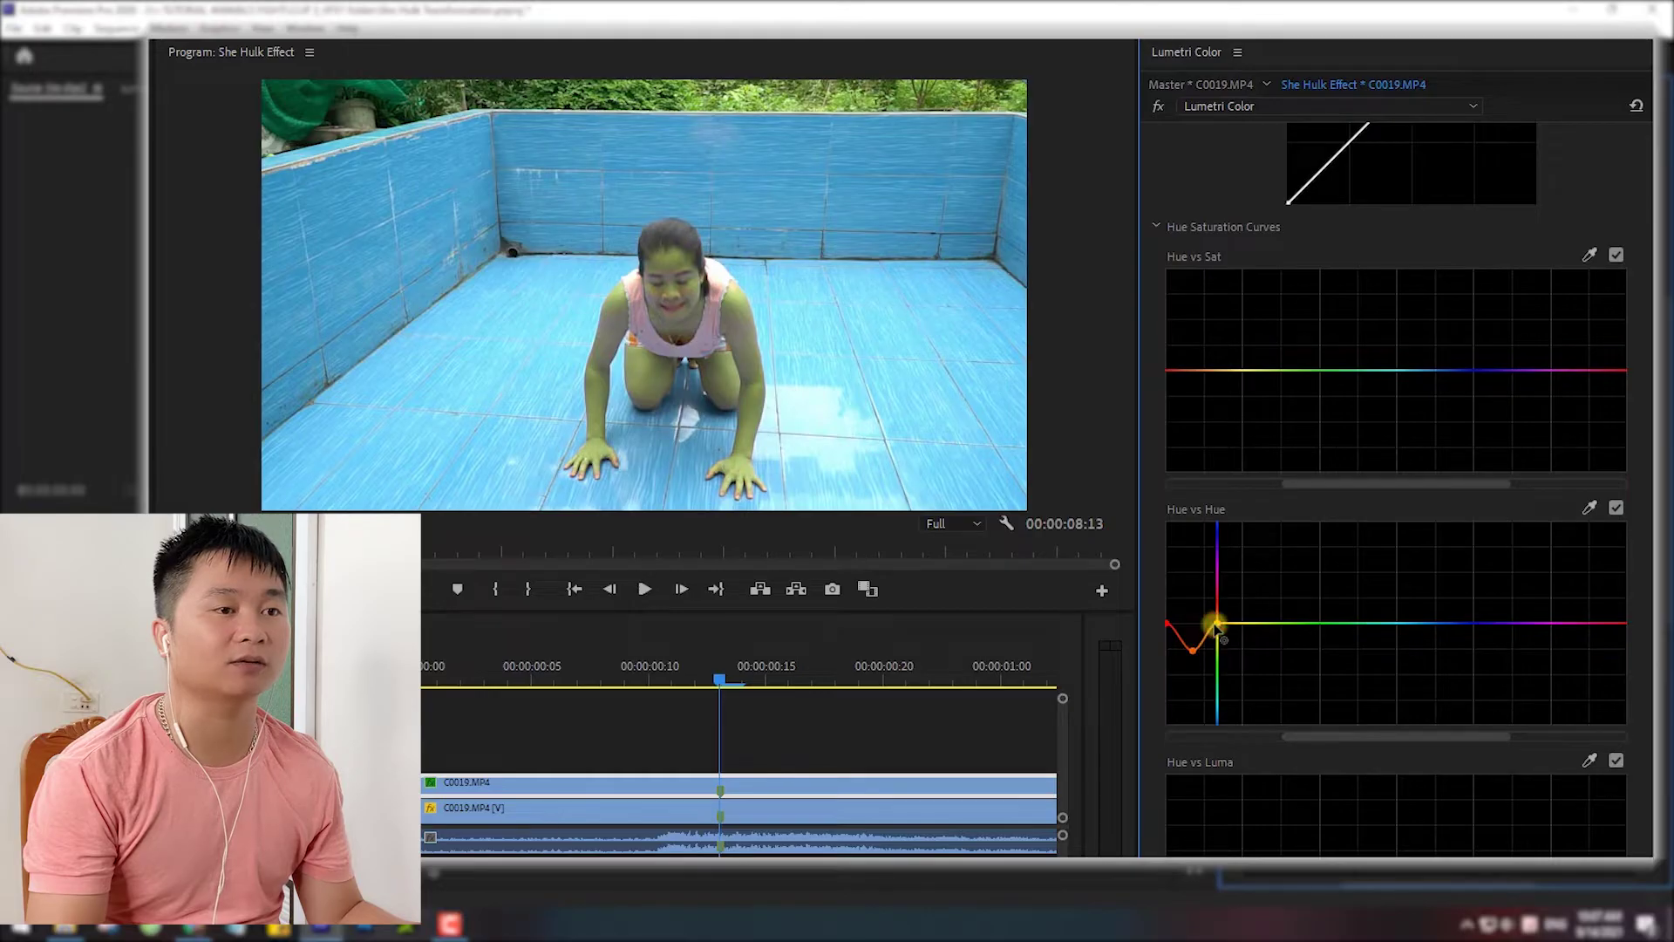
click(1194, 651)
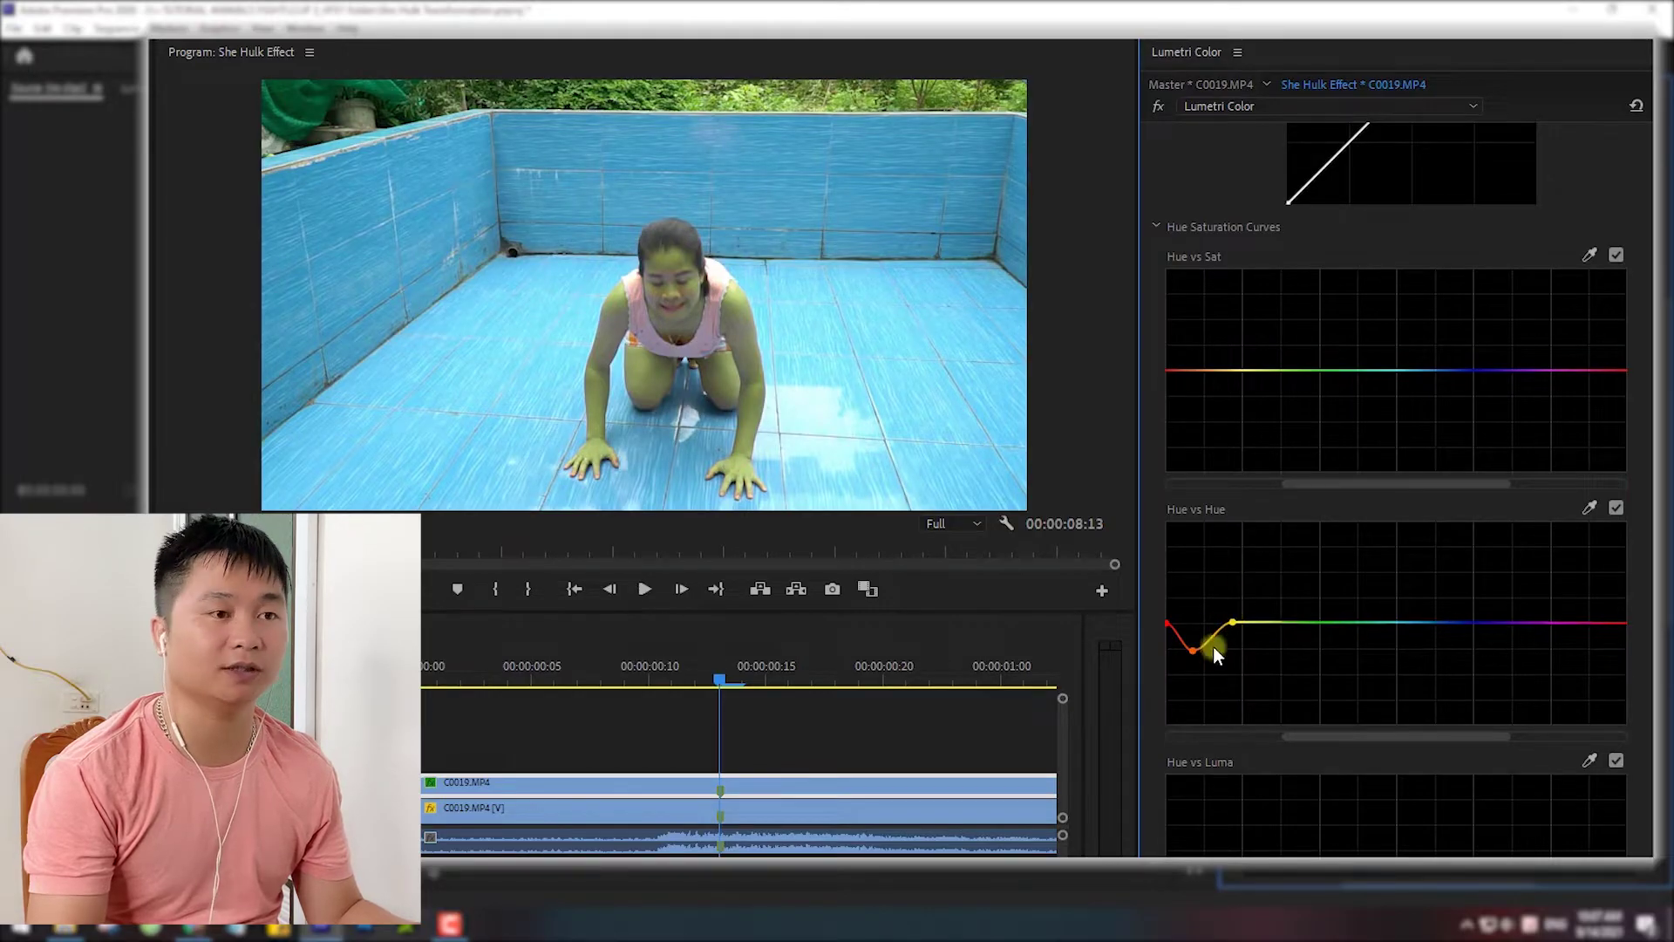
drag(1199, 654, 1210, 657)
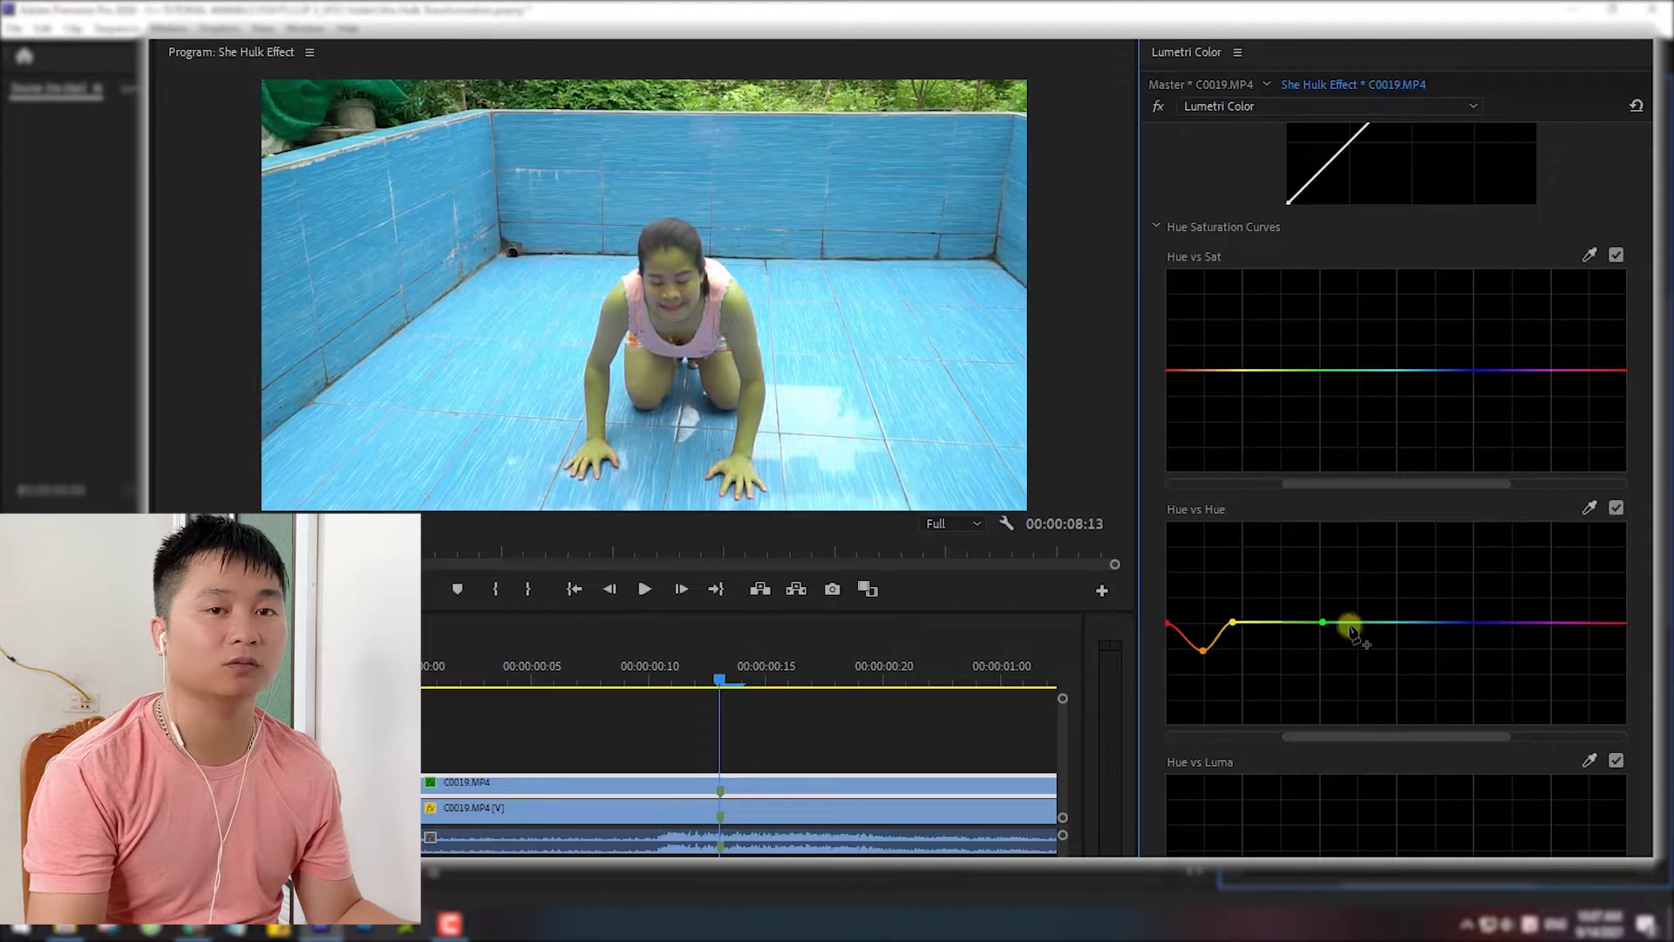
click(1322, 625)
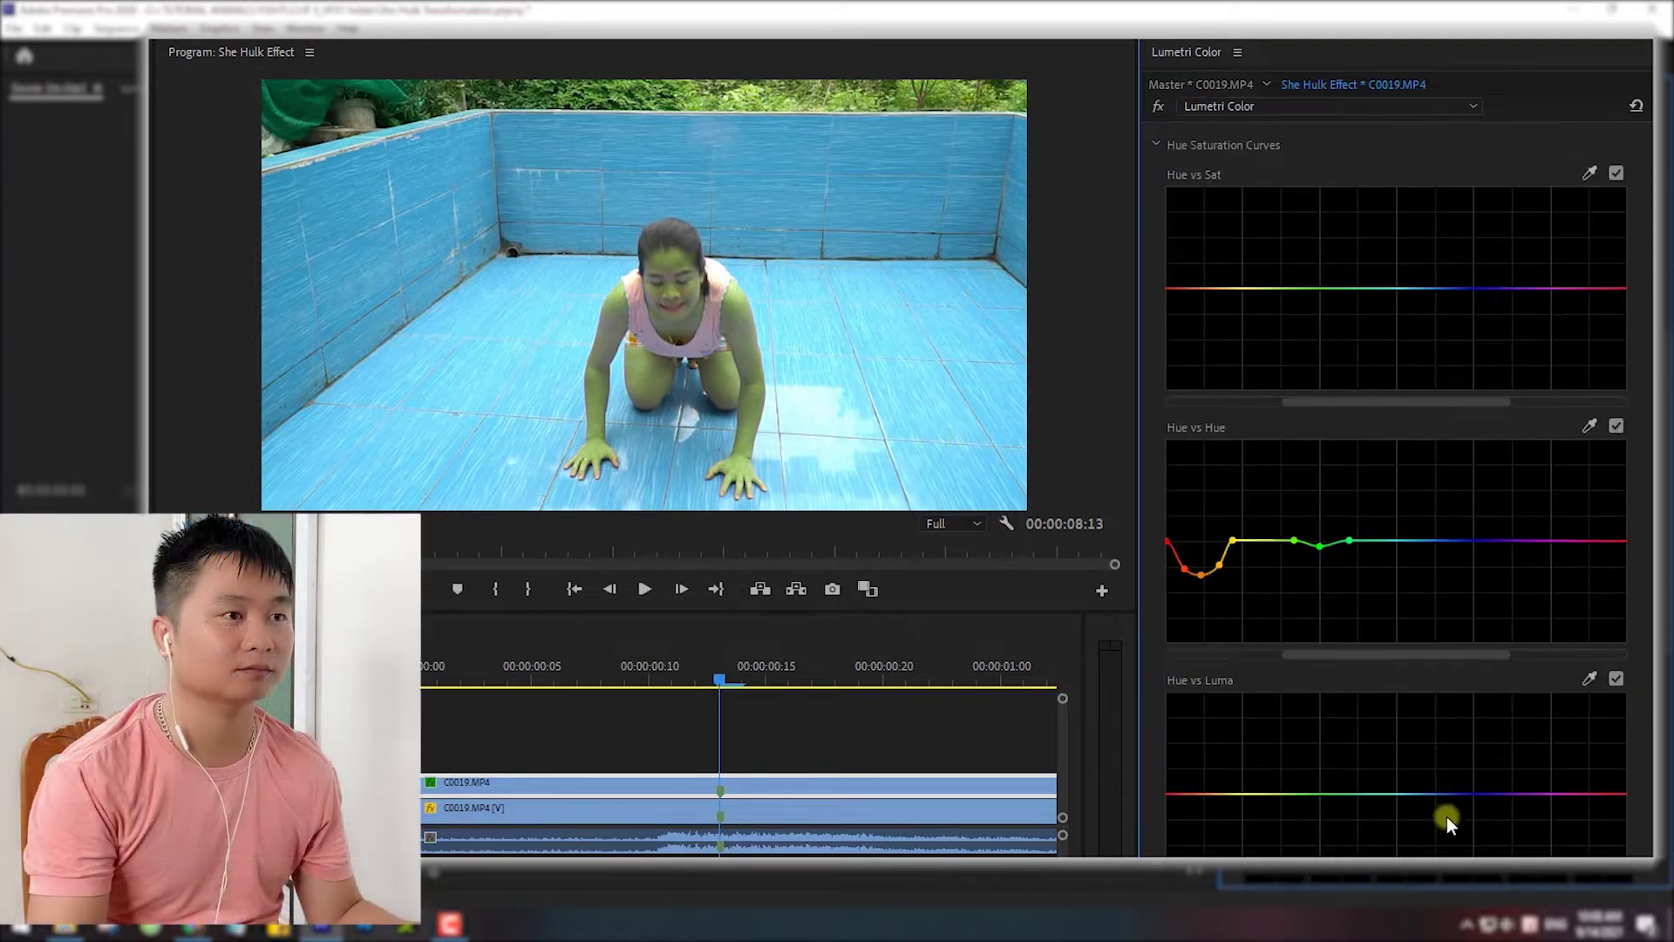
scroll(1446, 807, up, 1)
scroll(1446, 802, up, 4)
scroll(1413, 786, up, 1)
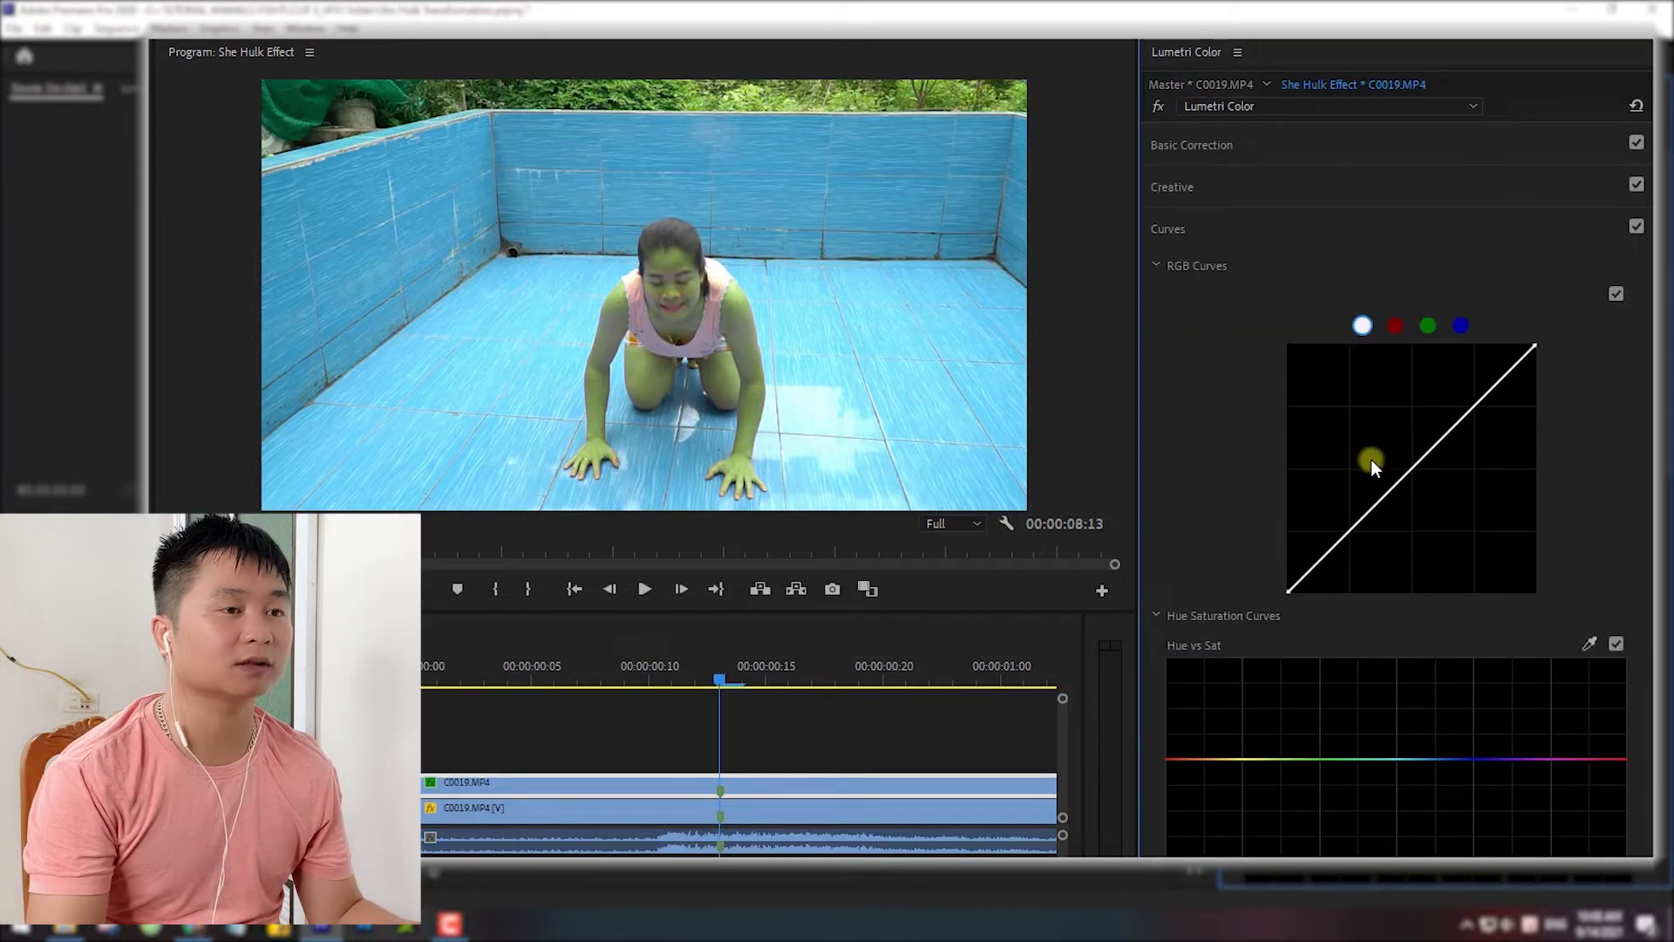
Add a rectangle Opacity mask over her hands and squash it to a thin strip at the bottom.
scroll(1370, 462, down, 3)
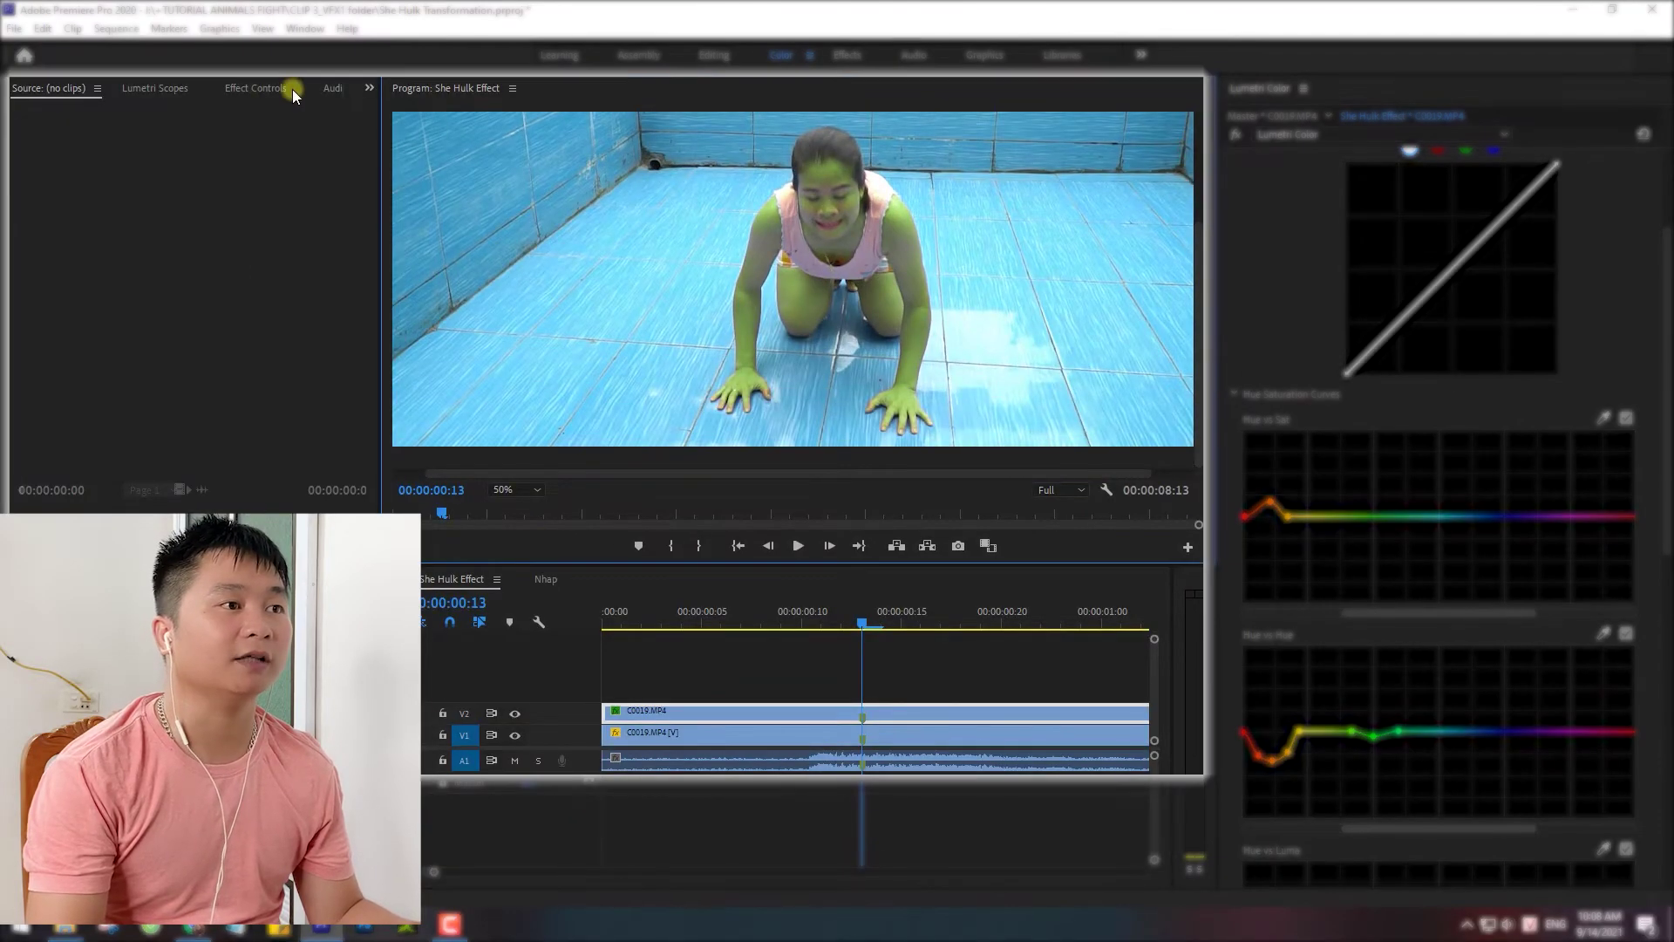
click(255, 88)
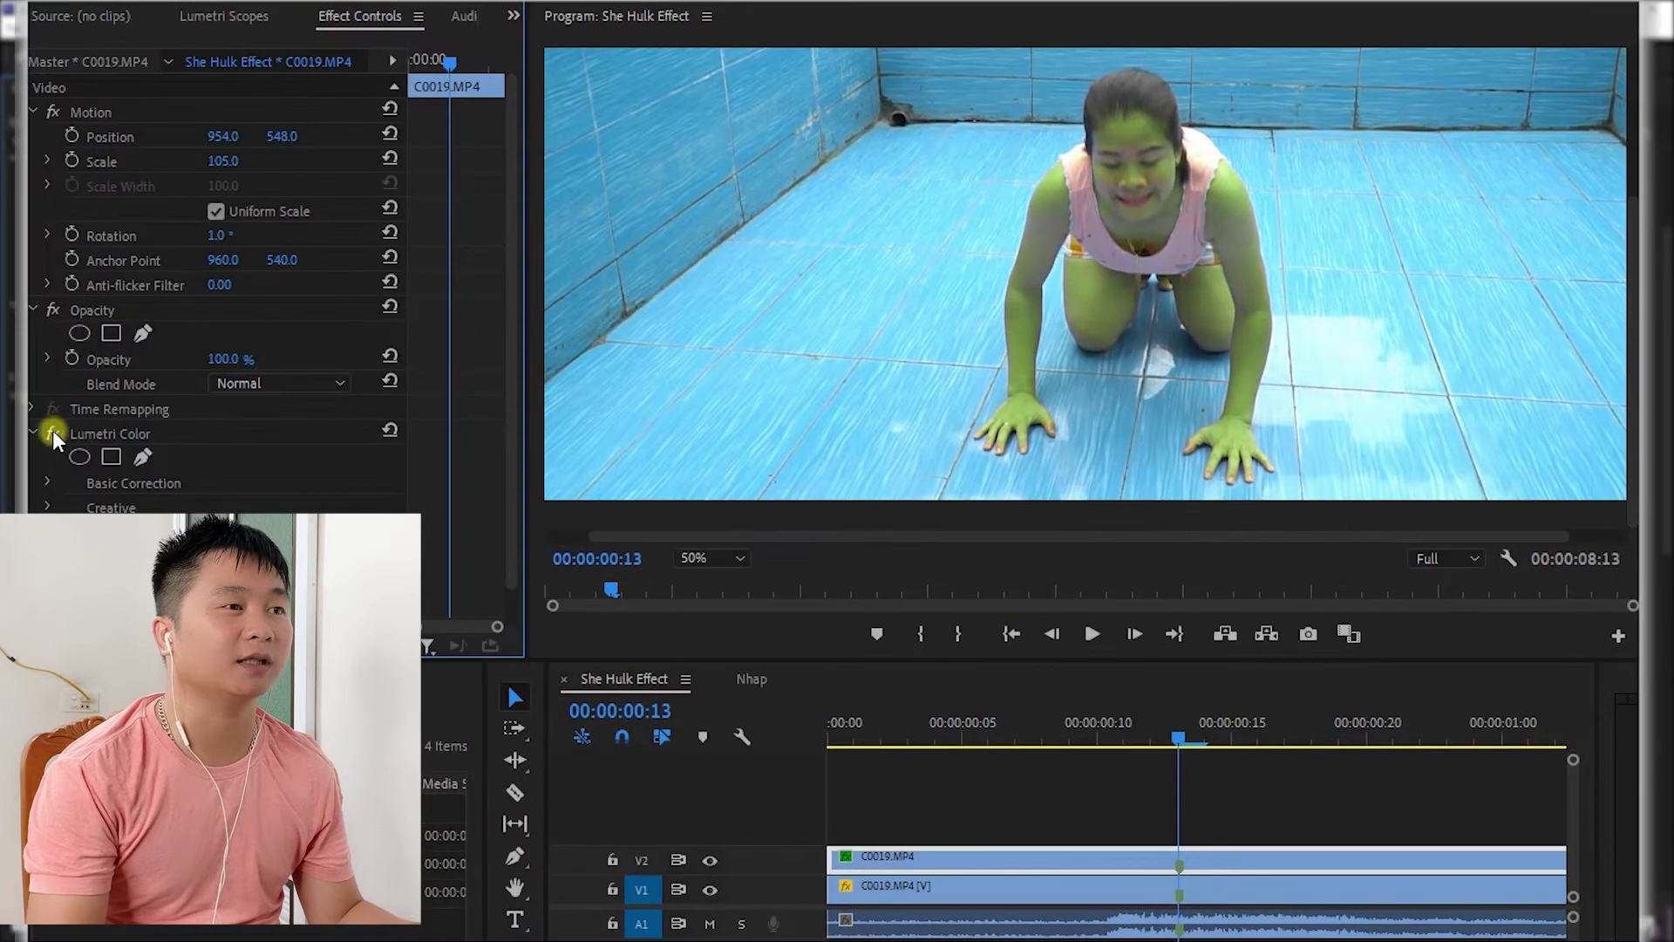
click(35, 433)
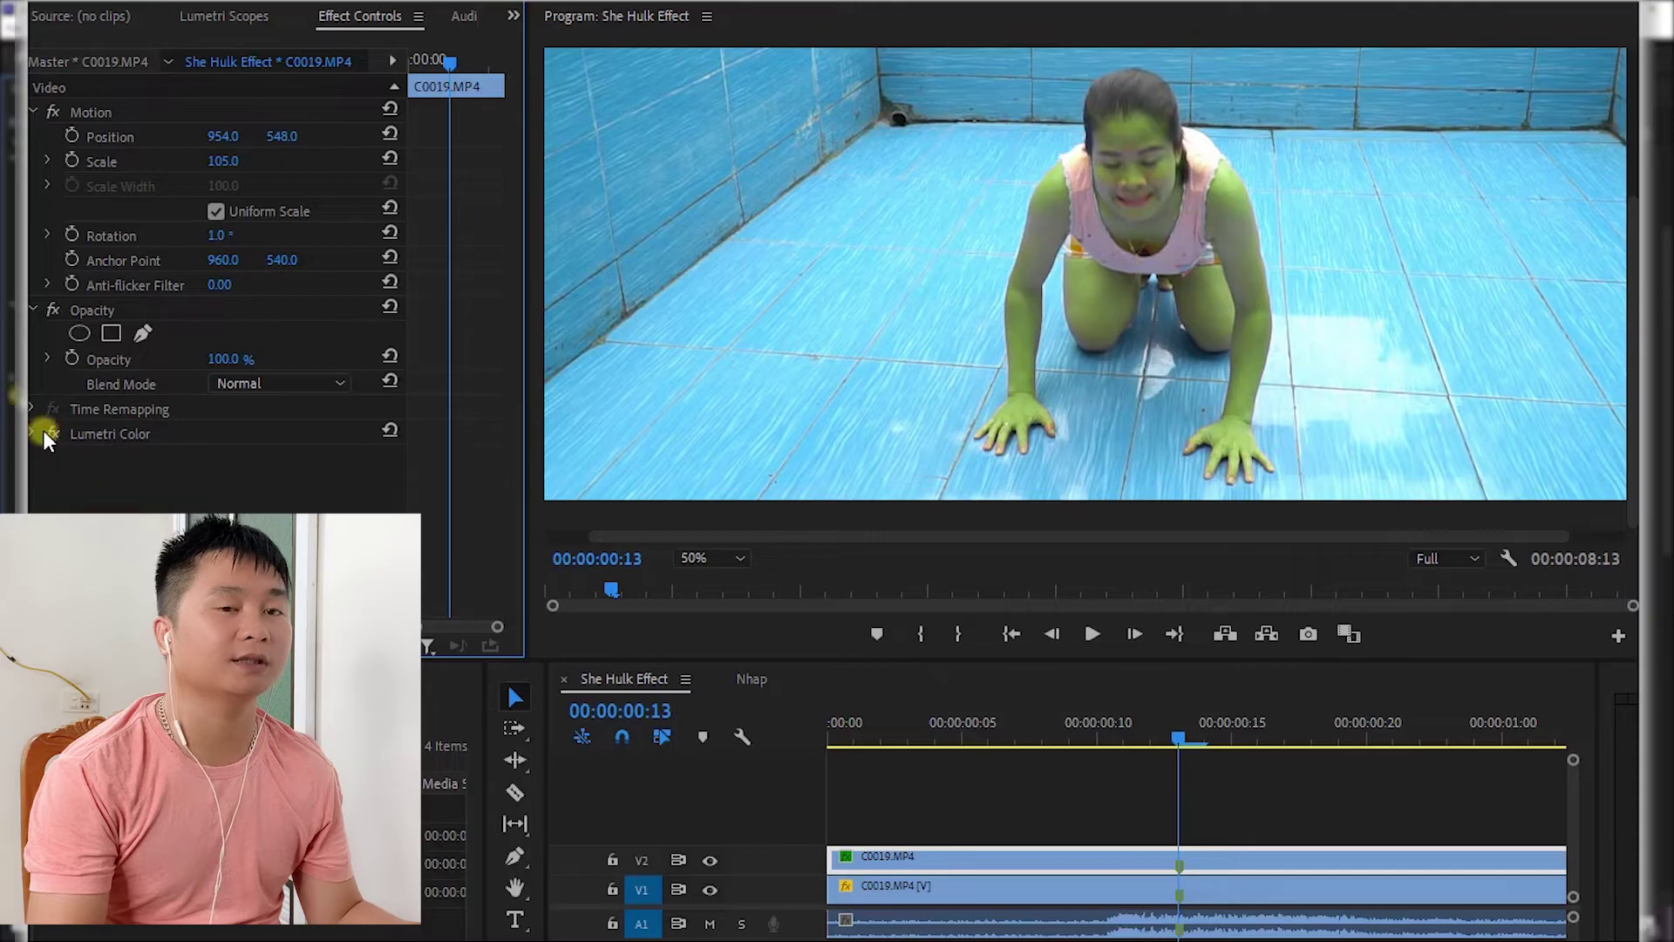
click(111, 334)
drag(1167, 202, 1208, 411)
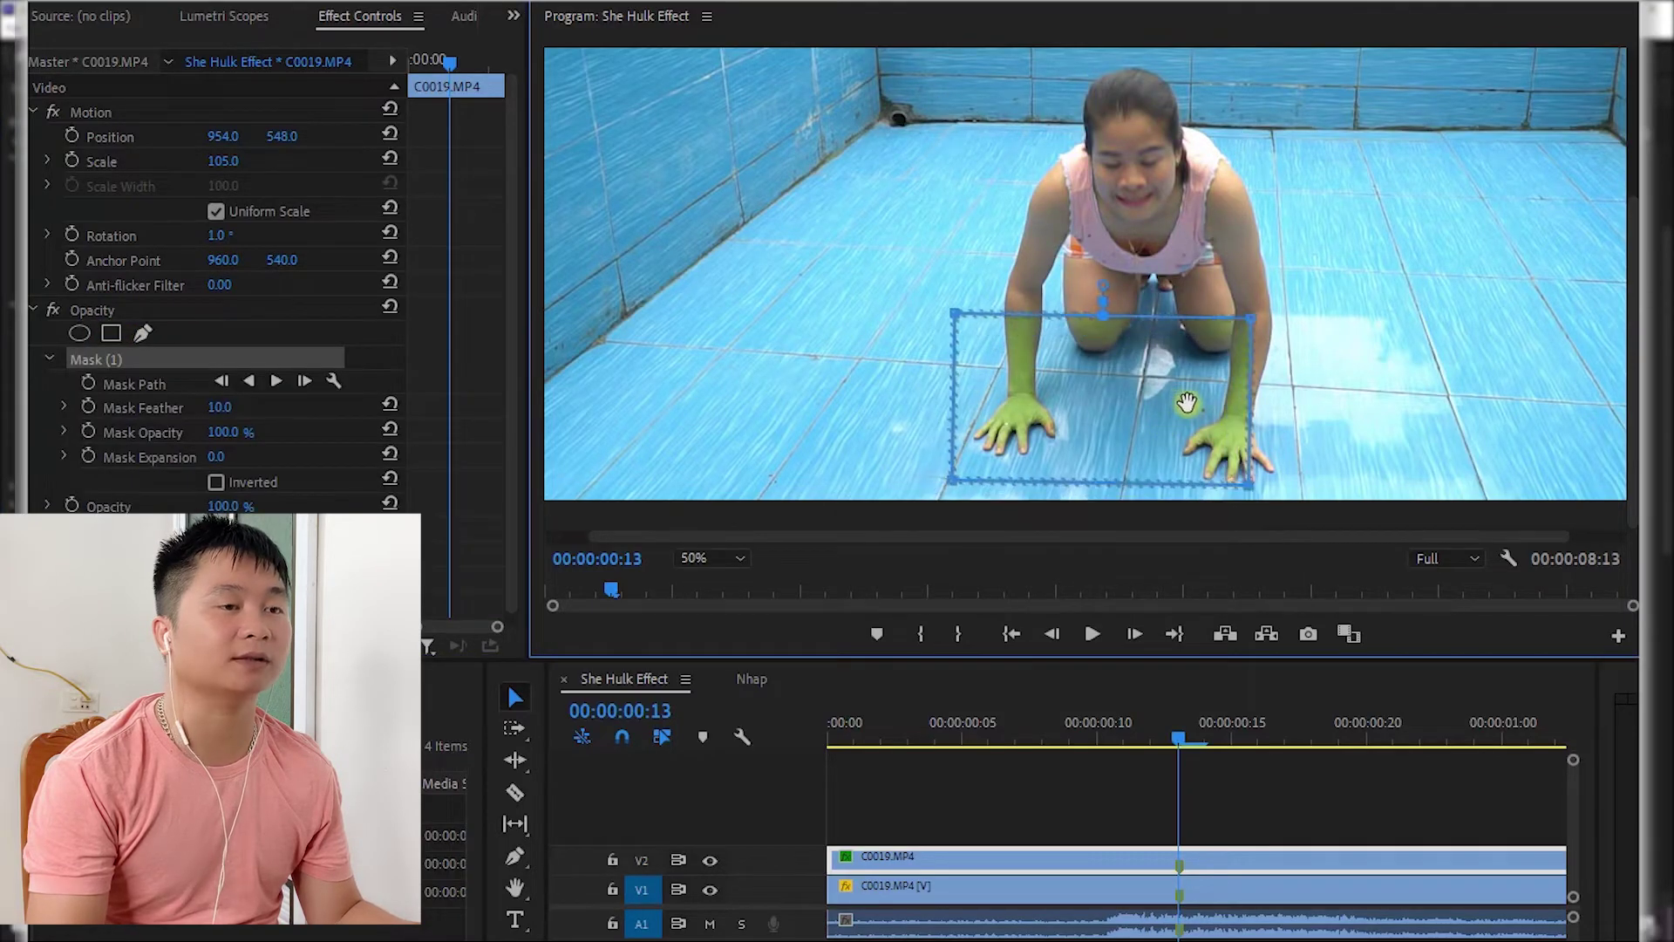
drag(1276, 326, 1296, 329)
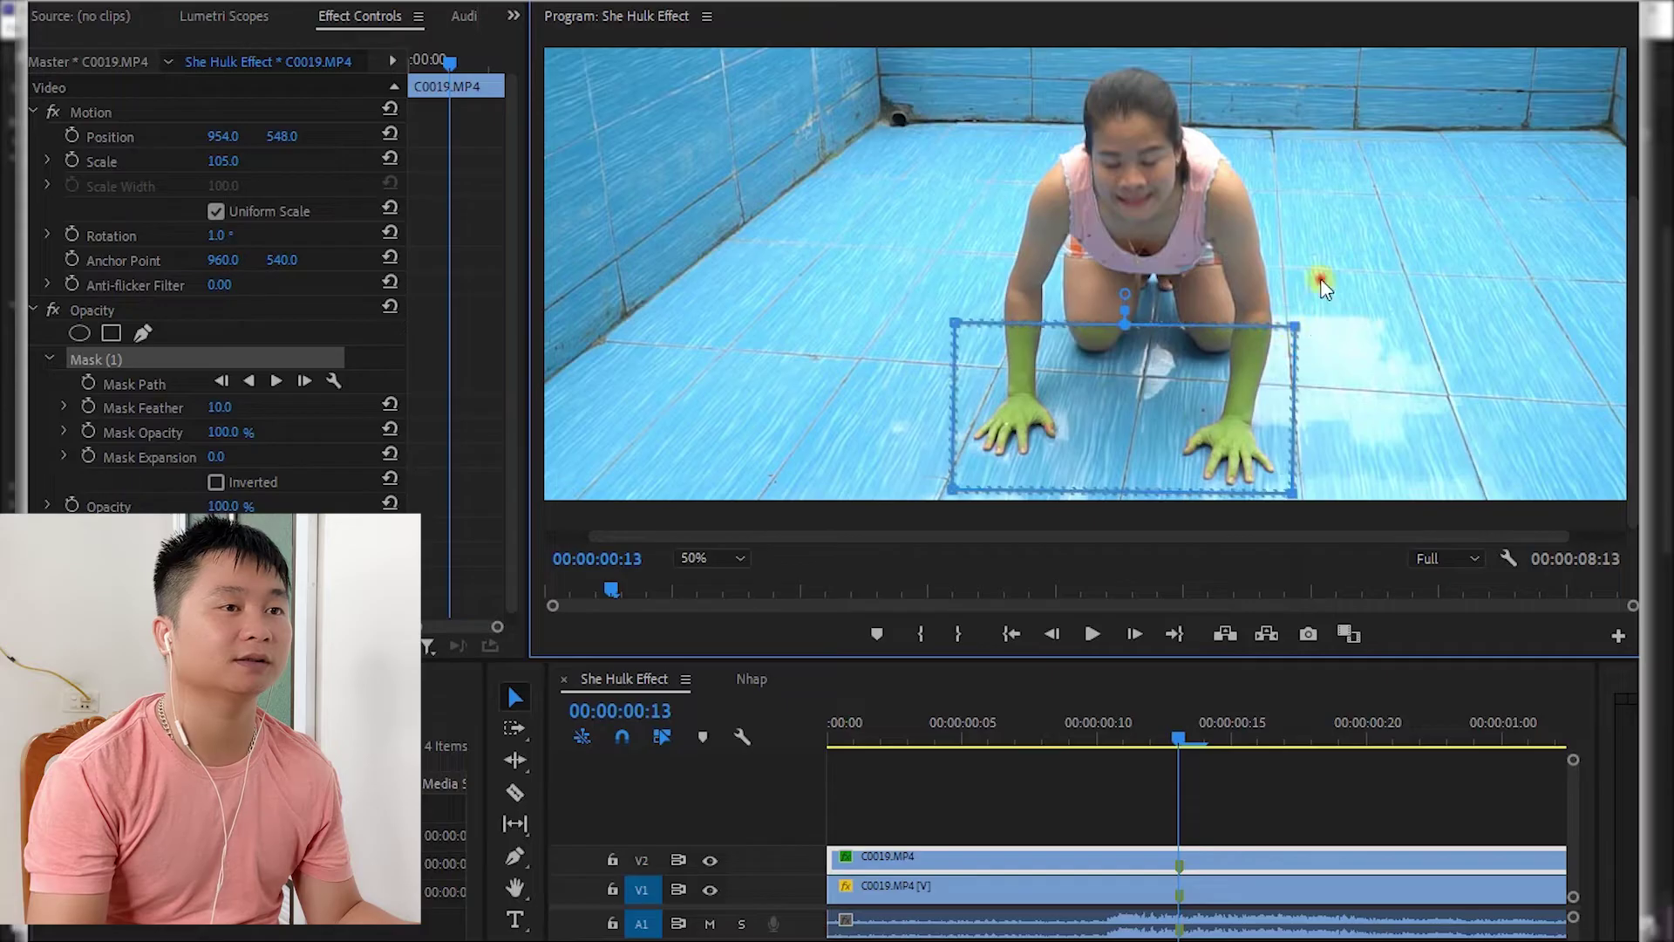
drag(962, 325, 981, 490)
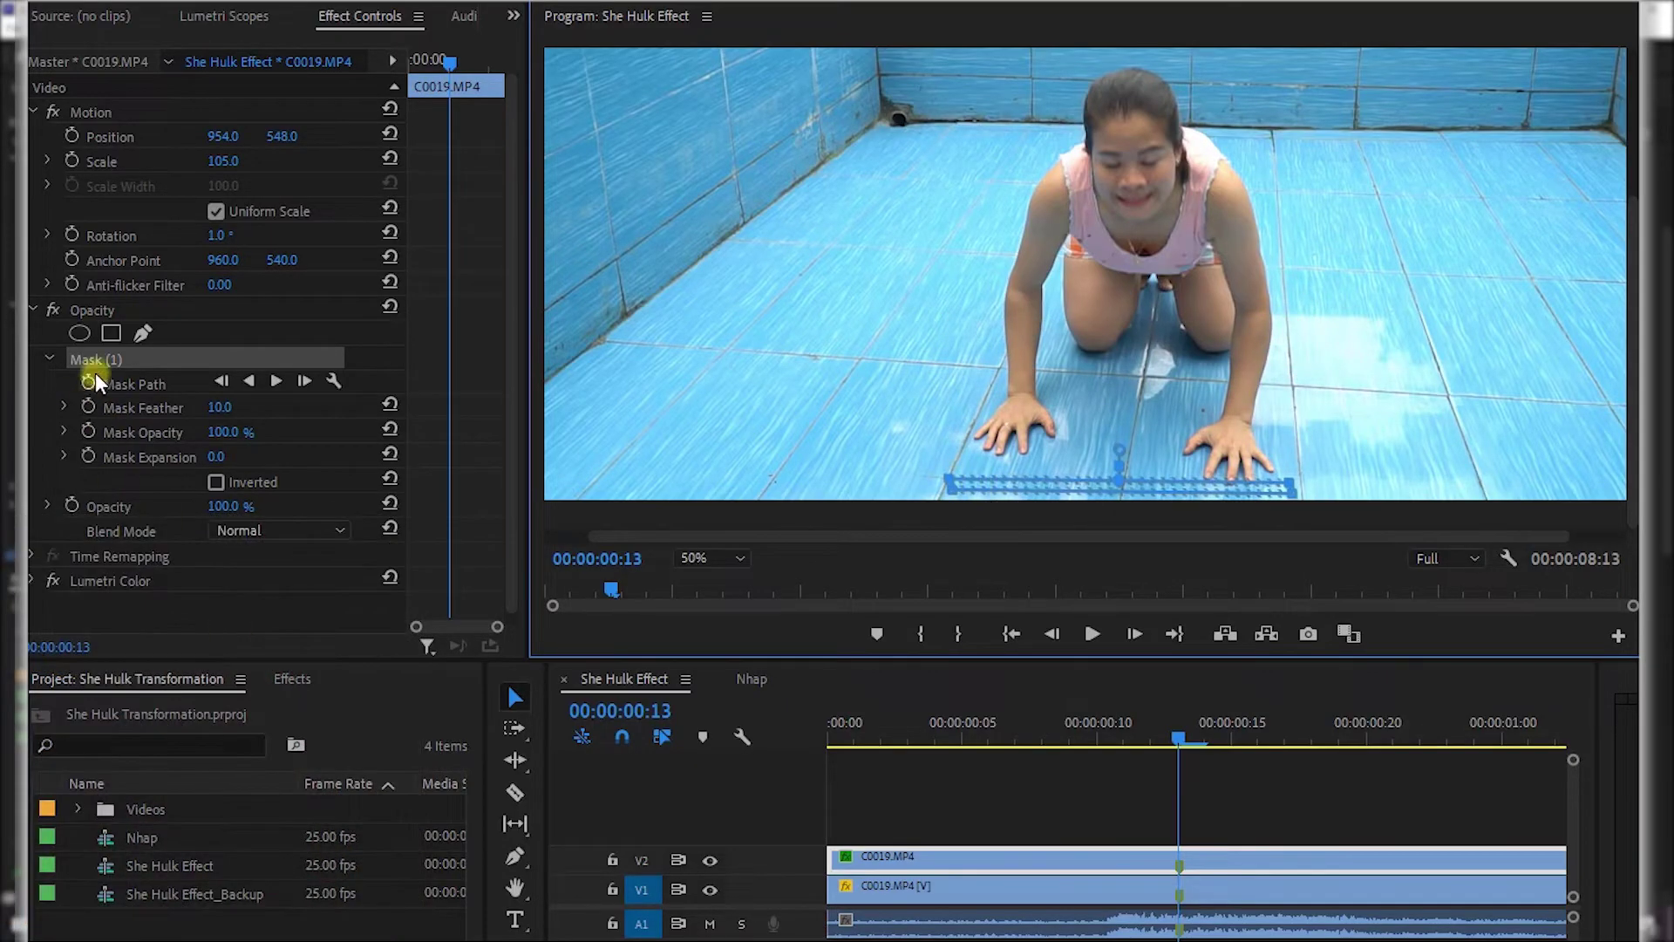
Keyframe the mask path, enlarge it around both hands at 00:00:00:20, set feather to 25, and preview.
click(89, 382)
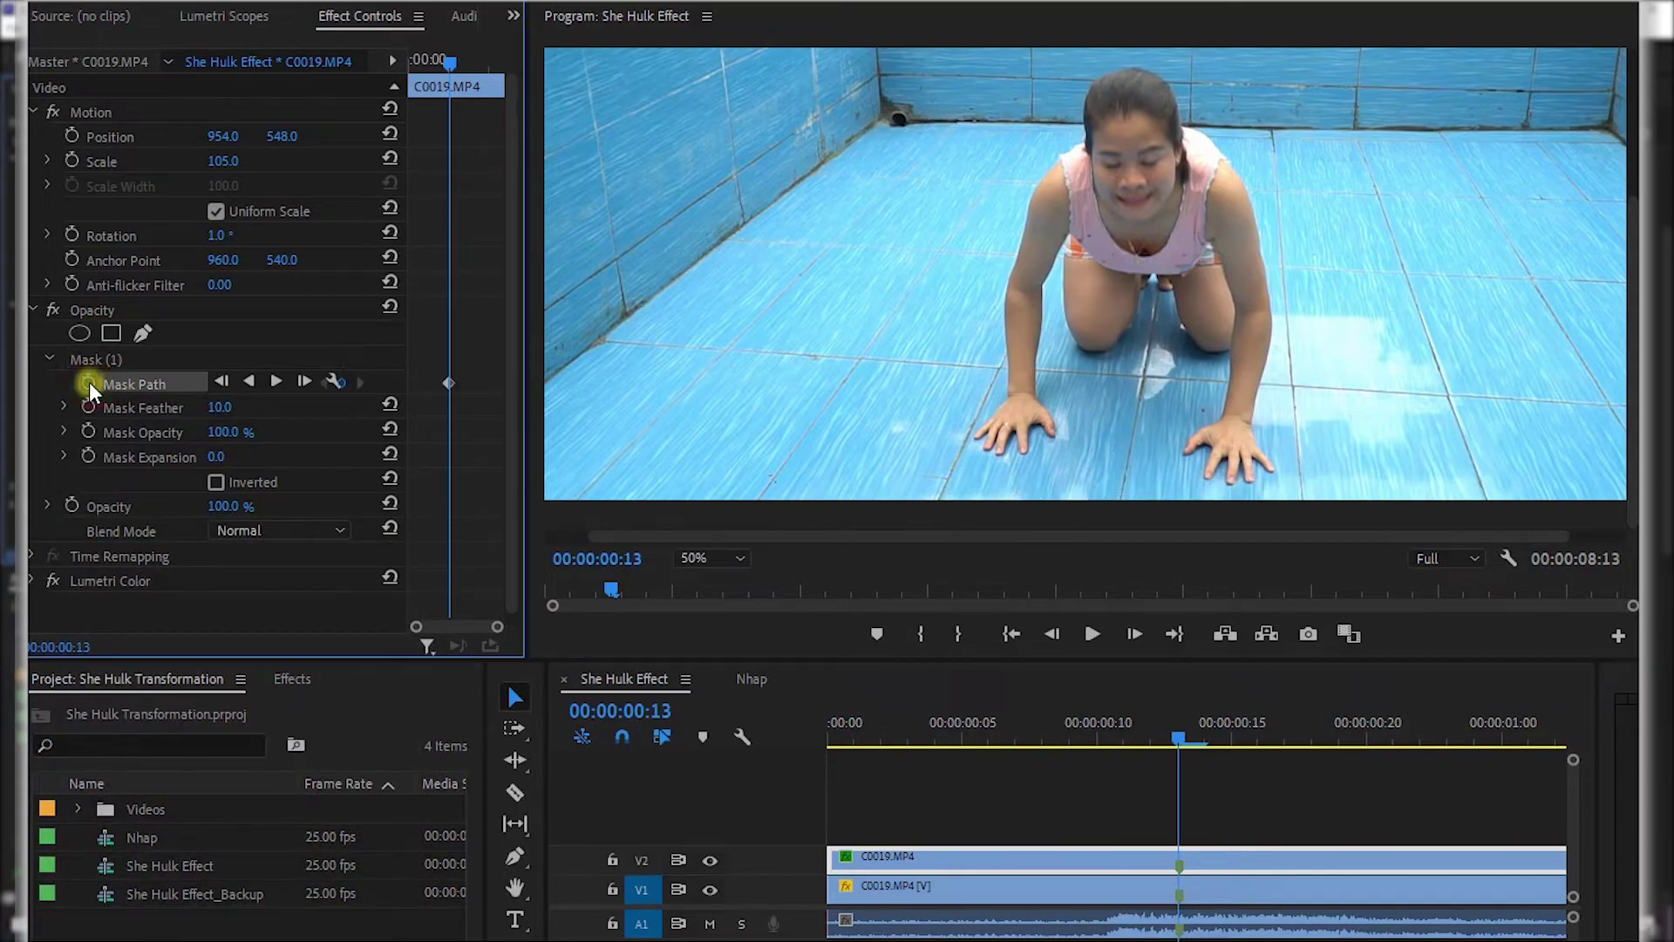
drag(449, 61, 472, 61)
click(1033, 486)
drag(1290, 488, 1291, 406)
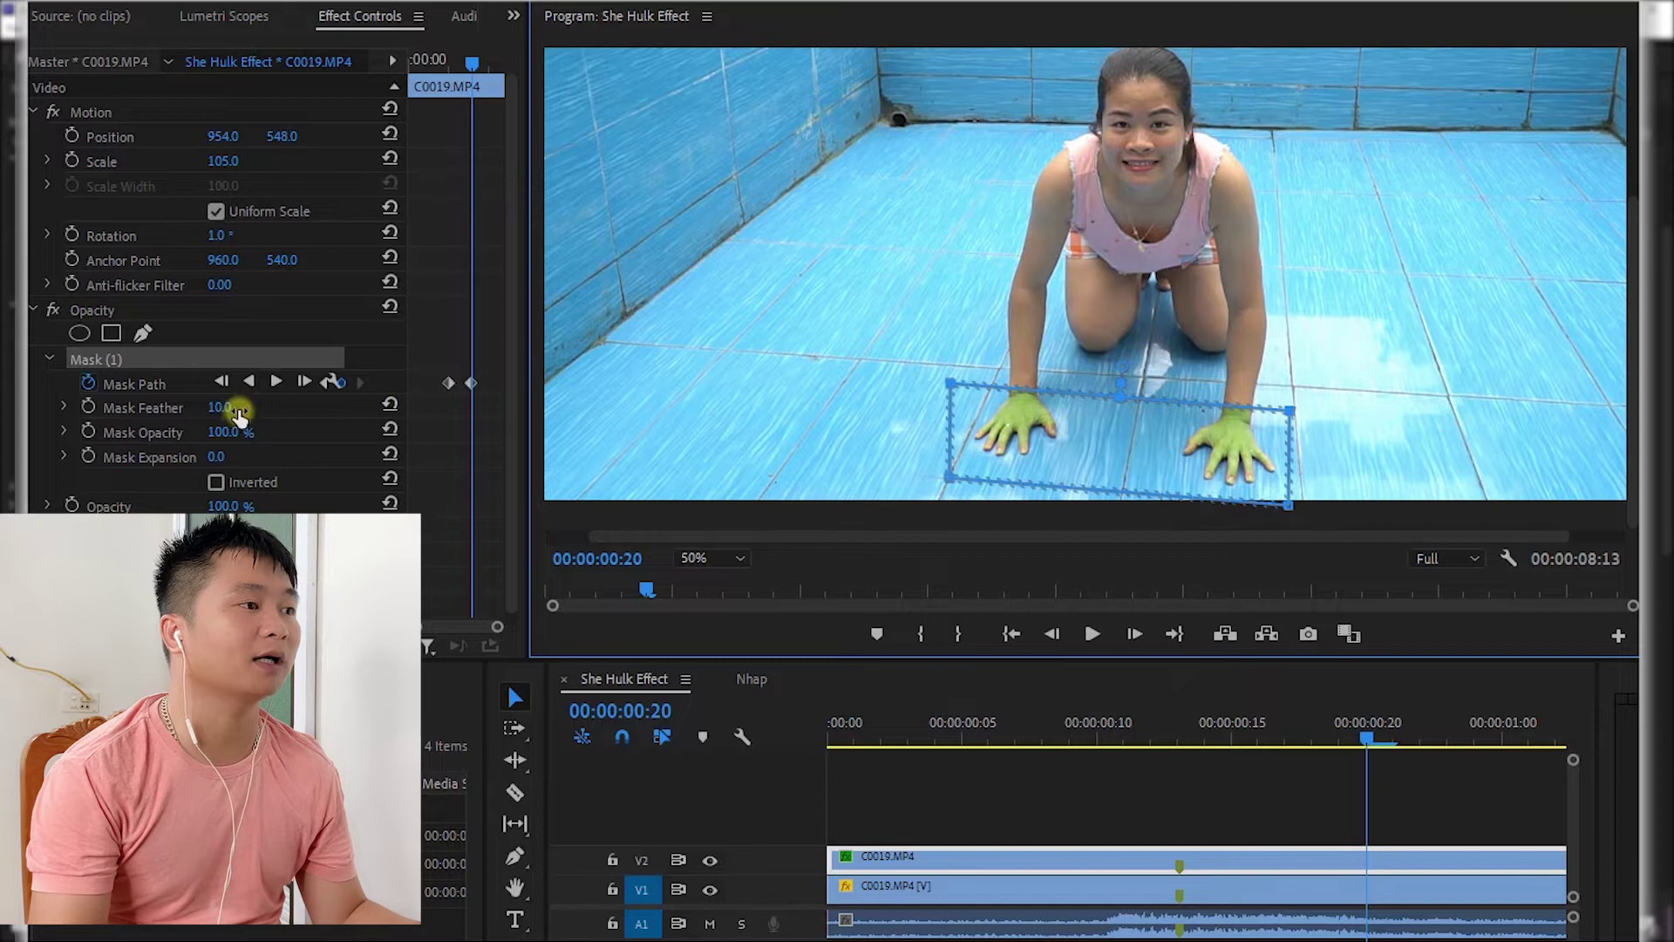
click(234, 408)
text(25)
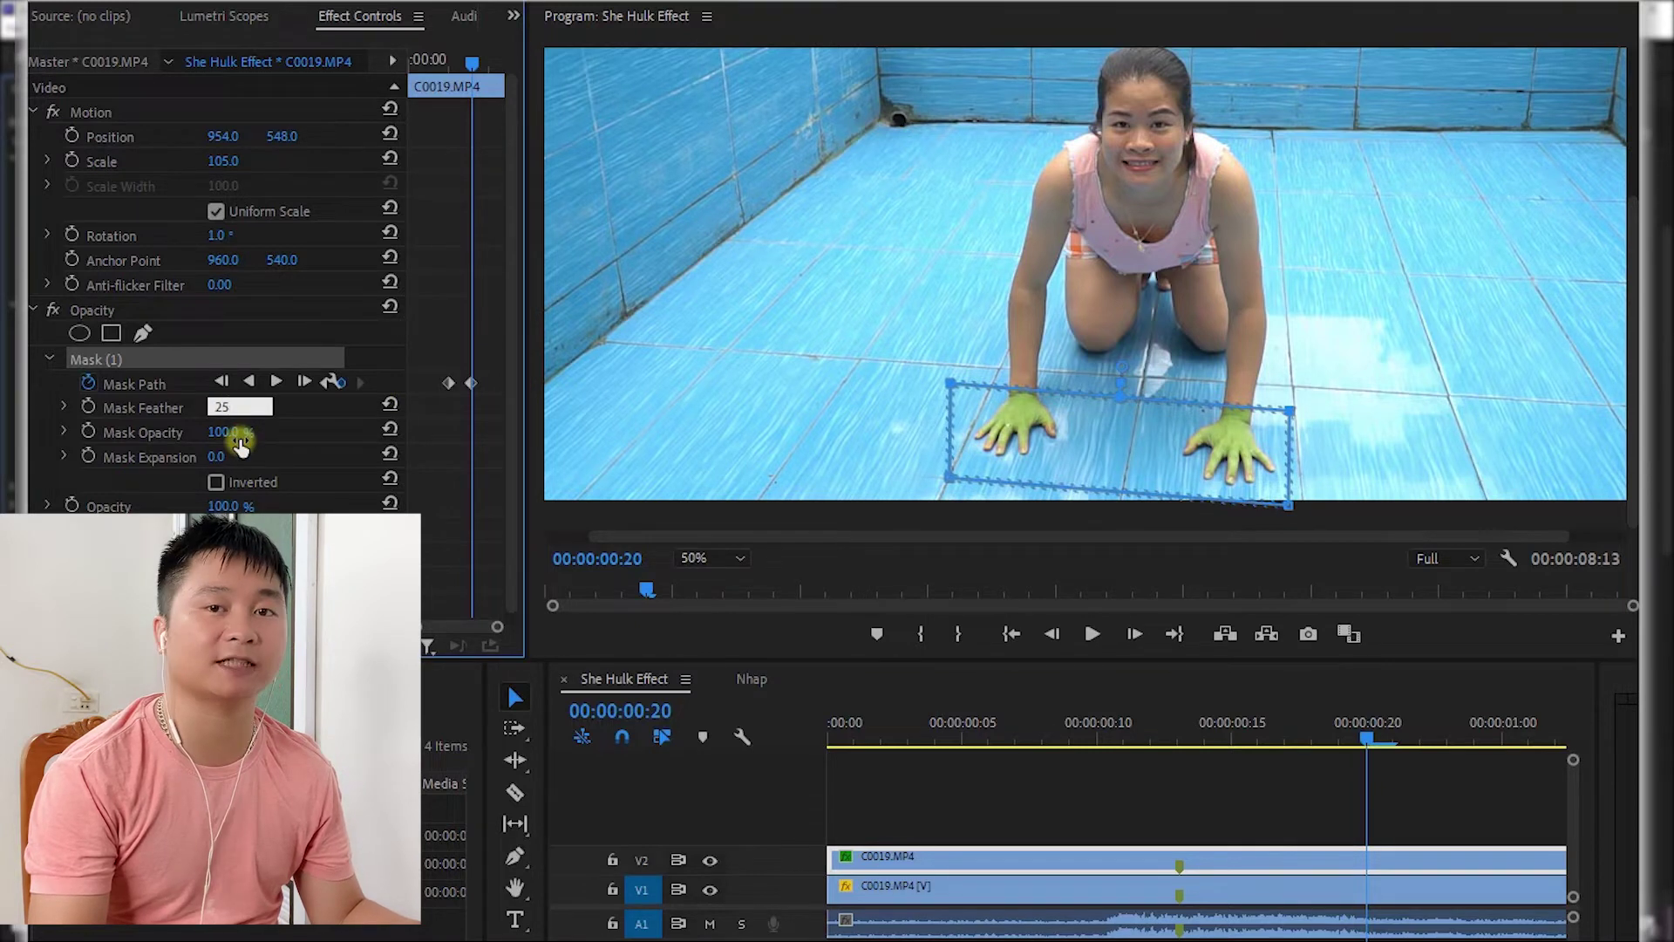
click(440, 63)
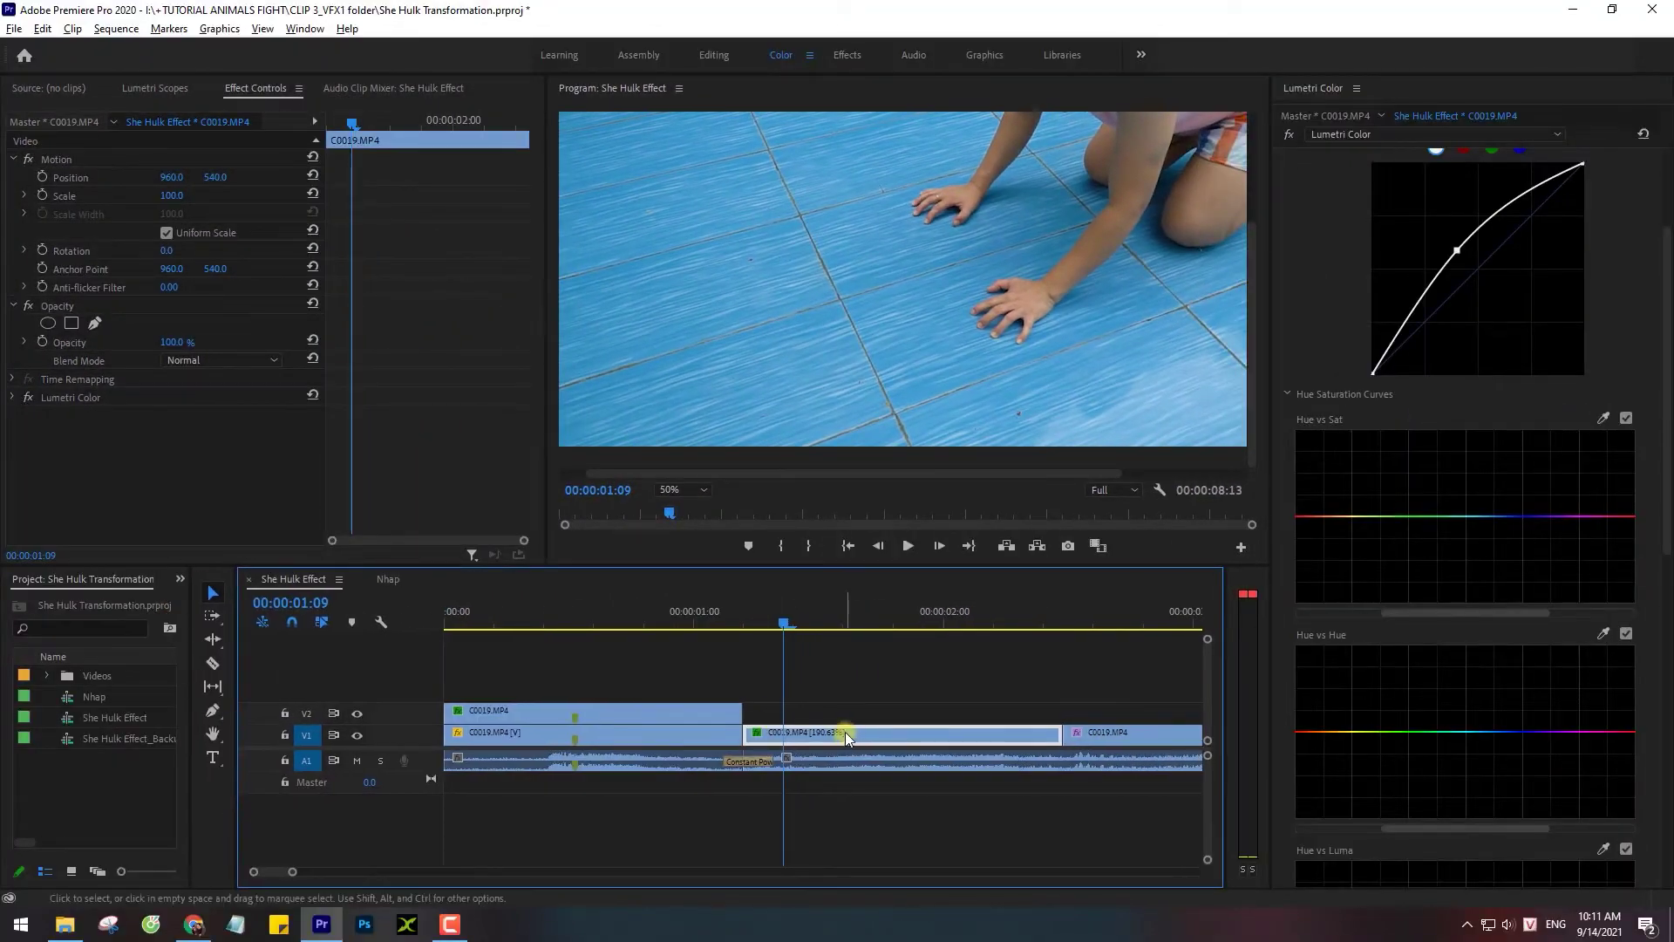
Copy the clip onto V2 and shift her sampled skin hue to green in Hue vs Hue.
drag(846, 737, 863, 720)
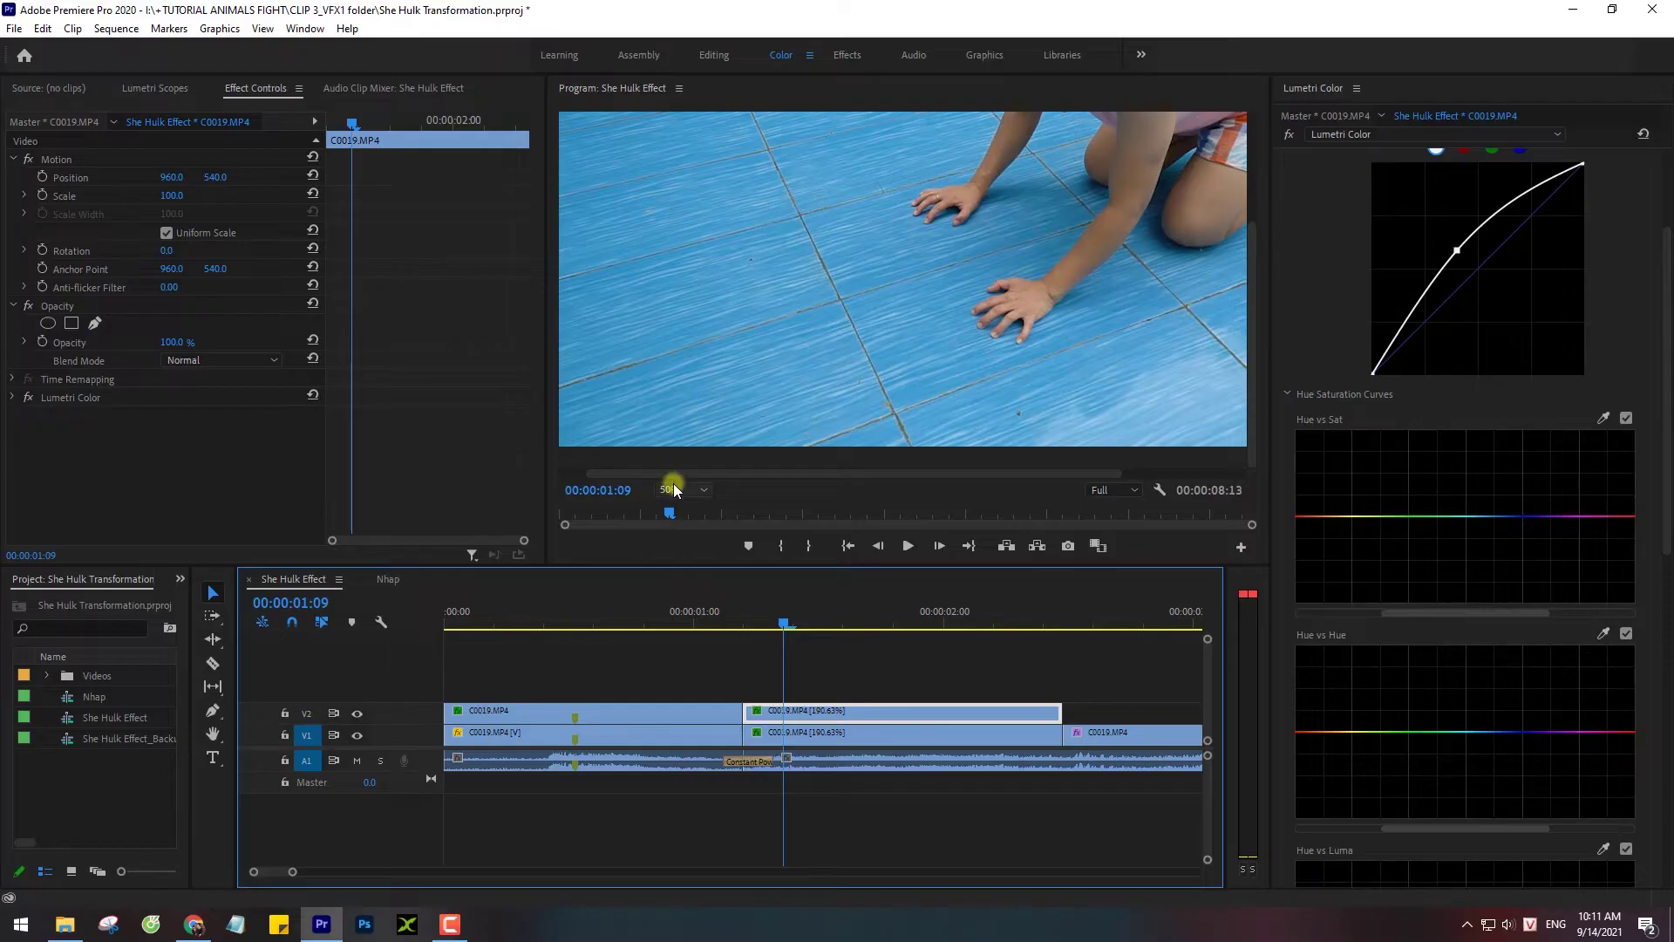
click(673, 487)
click(675, 505)
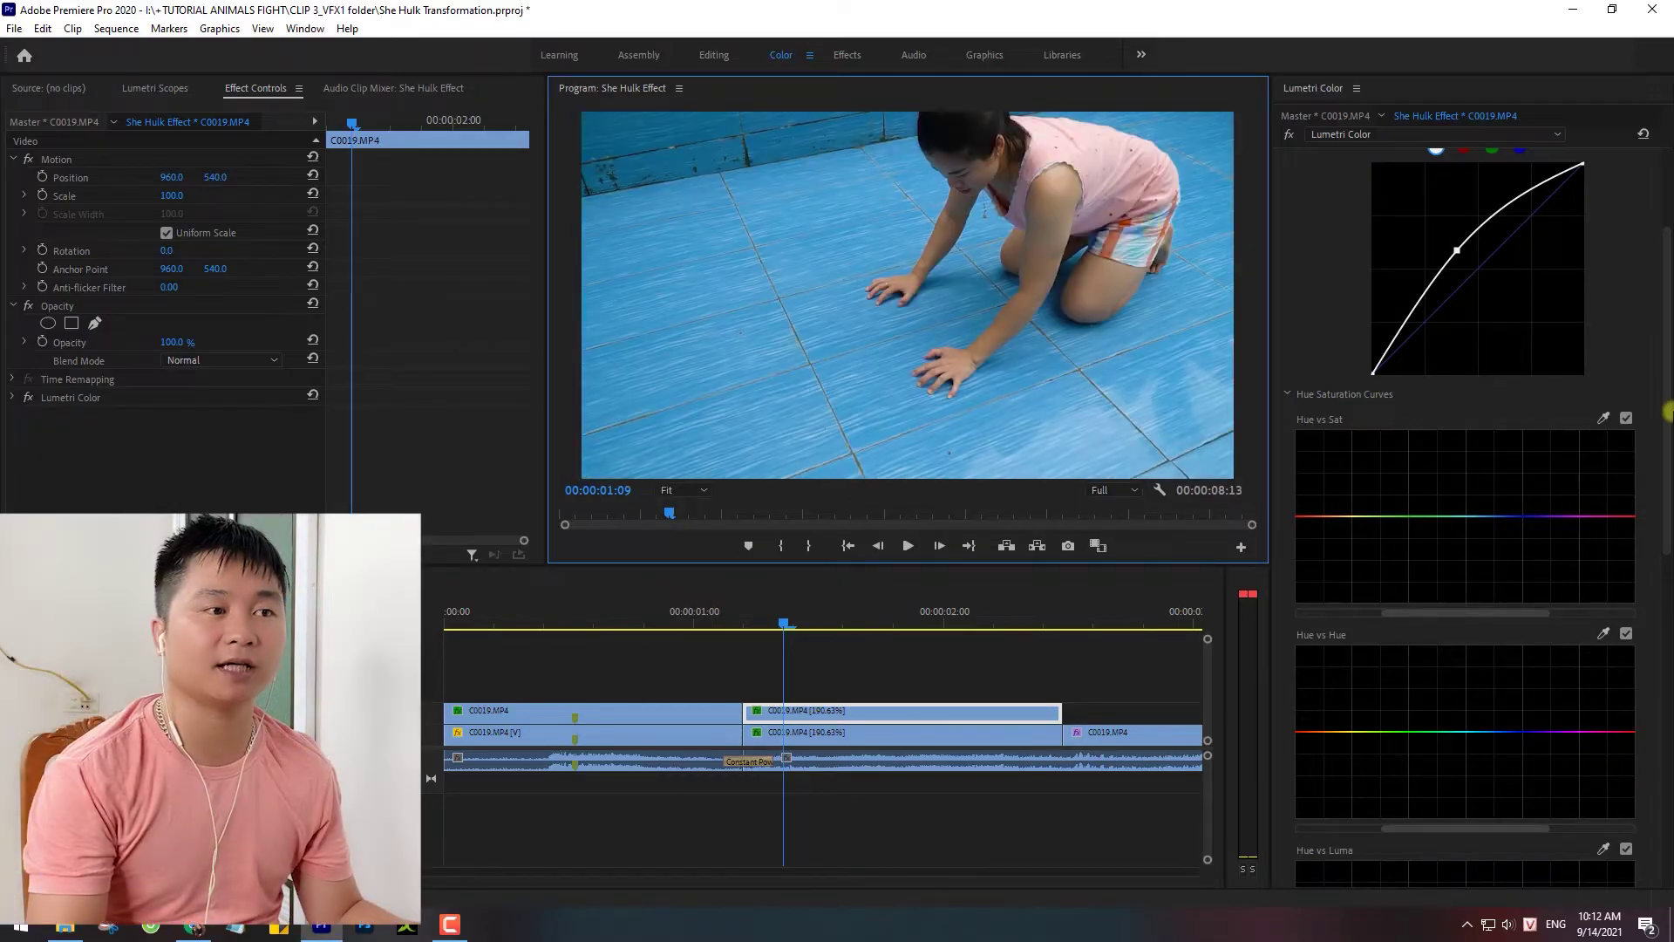
click(1602, 634)
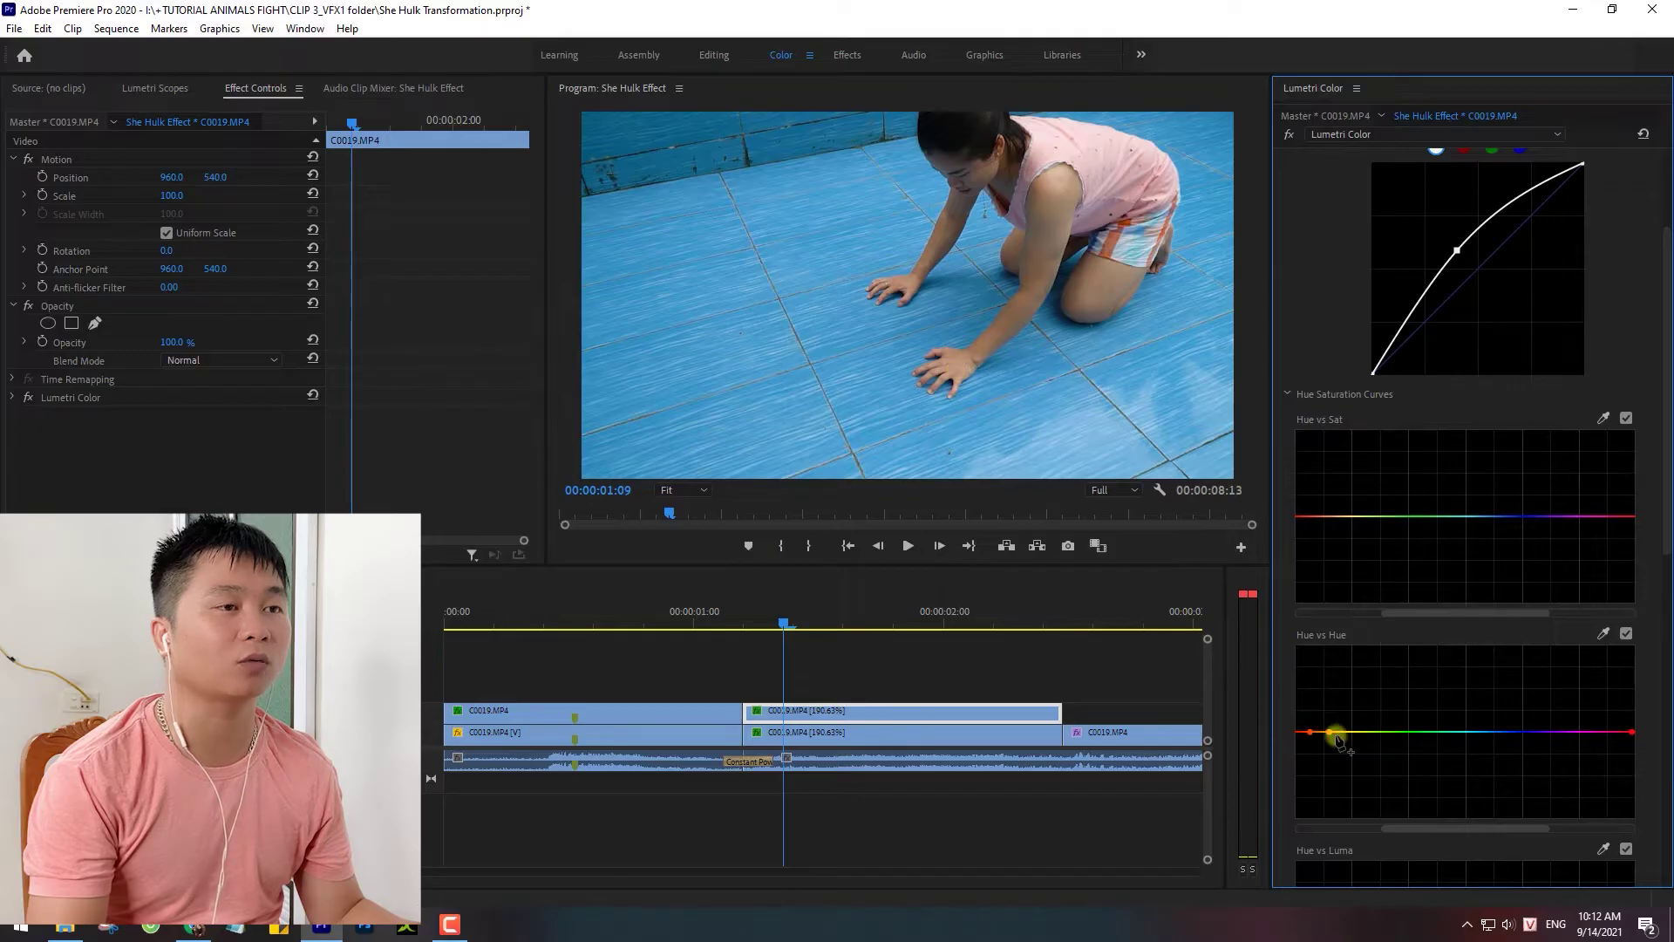
mouse_move(1321, 736)
mouse_down()
mouse_move(1324, 764)
mouse_move(1298, 751)
mouse_up()
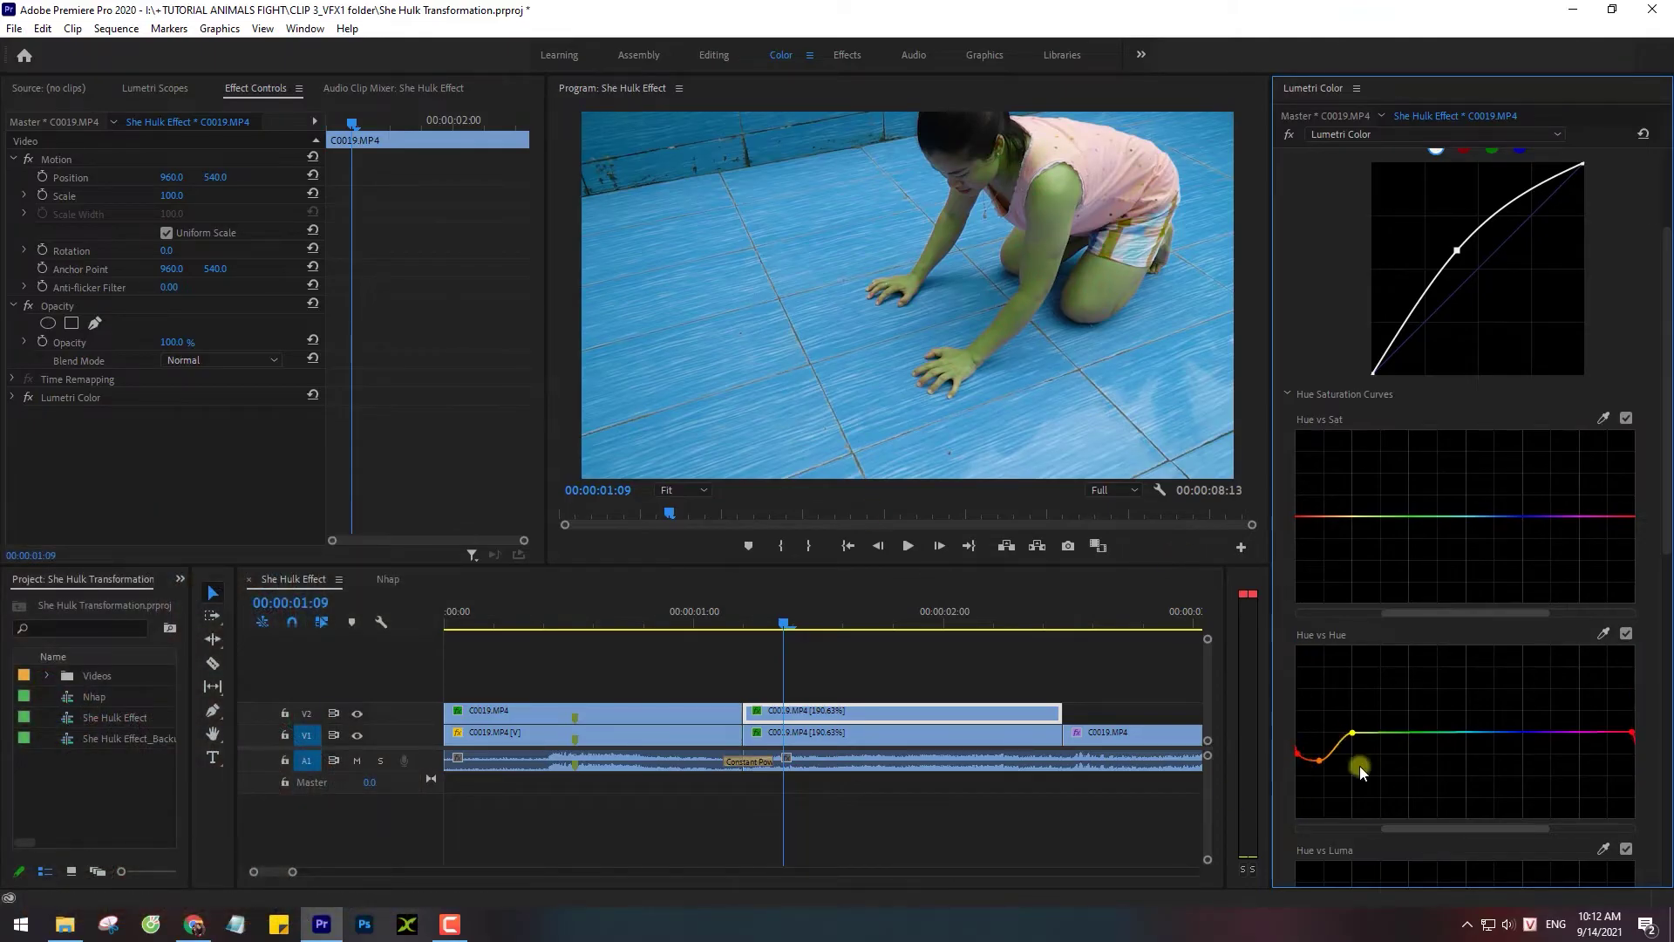
Add a rectangle Opacity mask to confine the green to her hands.
scroll(1465, 523, down, 2)
click(72, 323)
drag(933, 297, 959, 319)
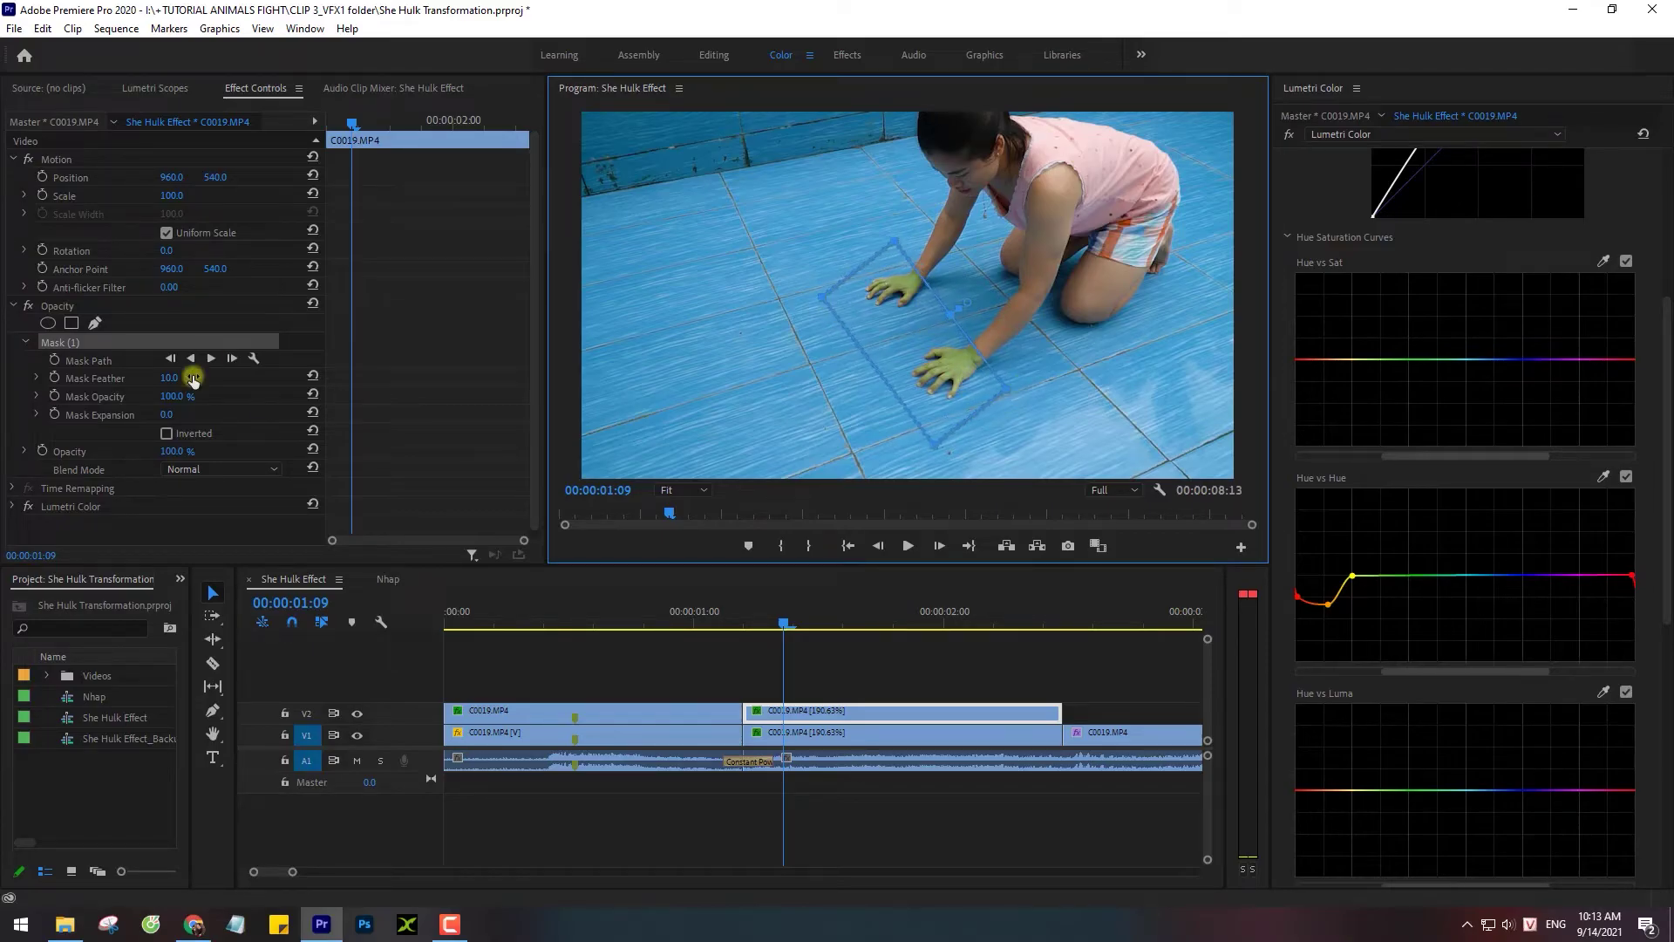
Set Mask Feather to 25 and start Mask Path keyframing at the clip's start.
click(192, 379)
text(25)
click(796, 715)
drag(757, 626, 766, 712)
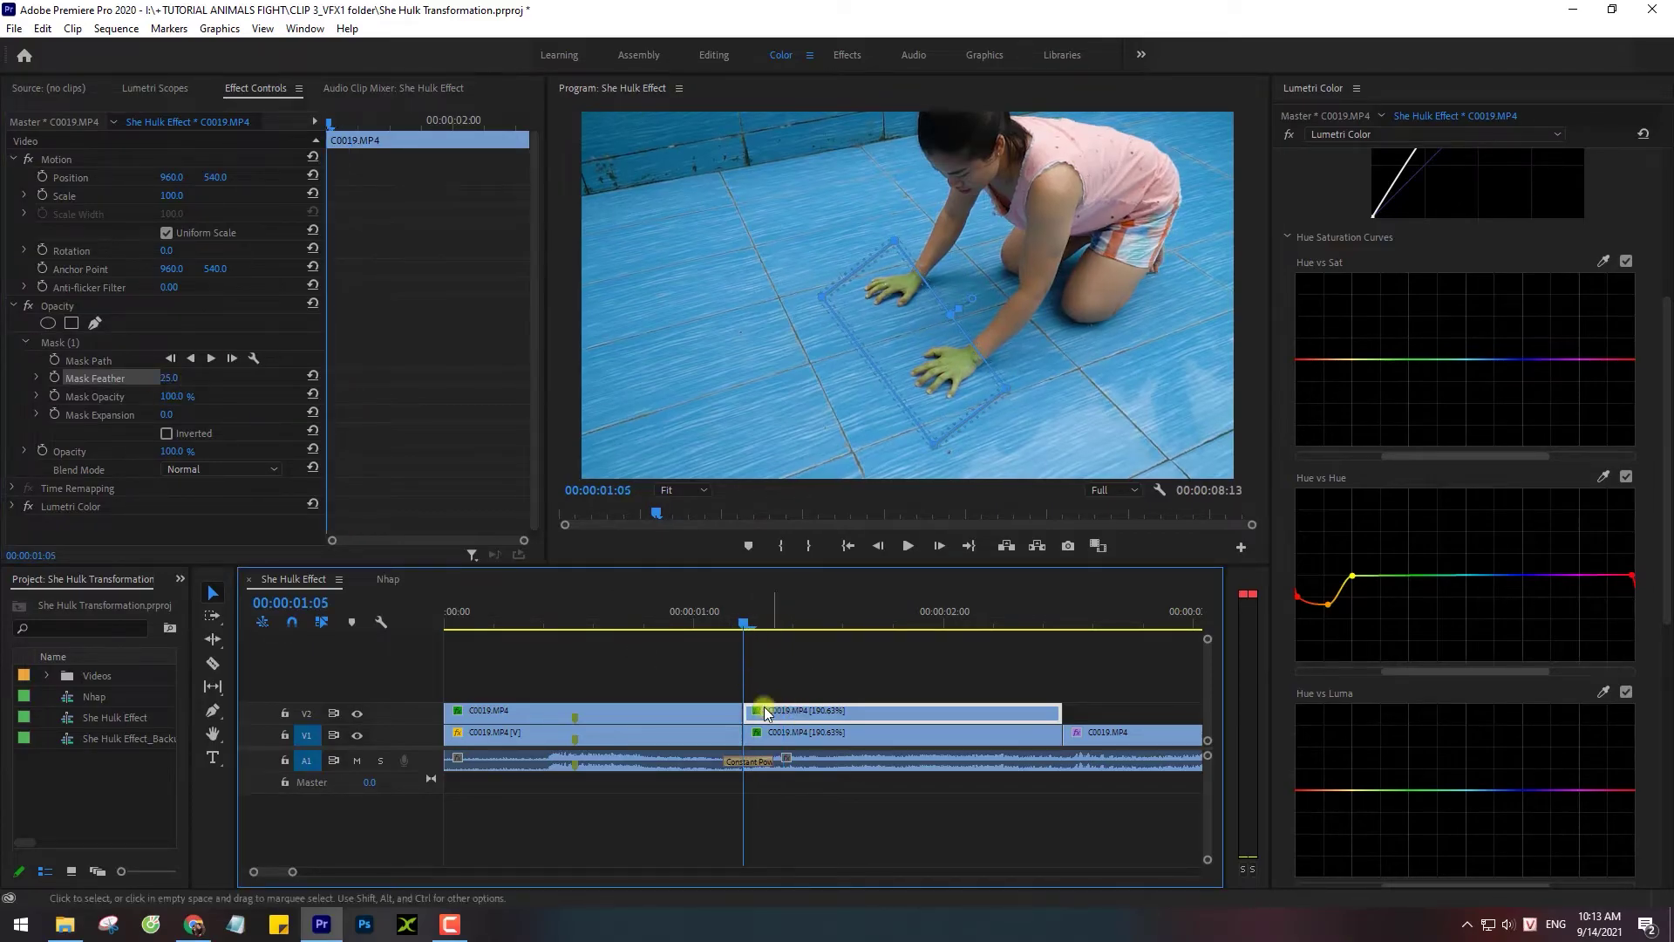
click(70, 360)
At 00:00:02:09, stretch the mask over her arms up to her shoulders.
key(minus)
drag(682, 651, 739, 662)
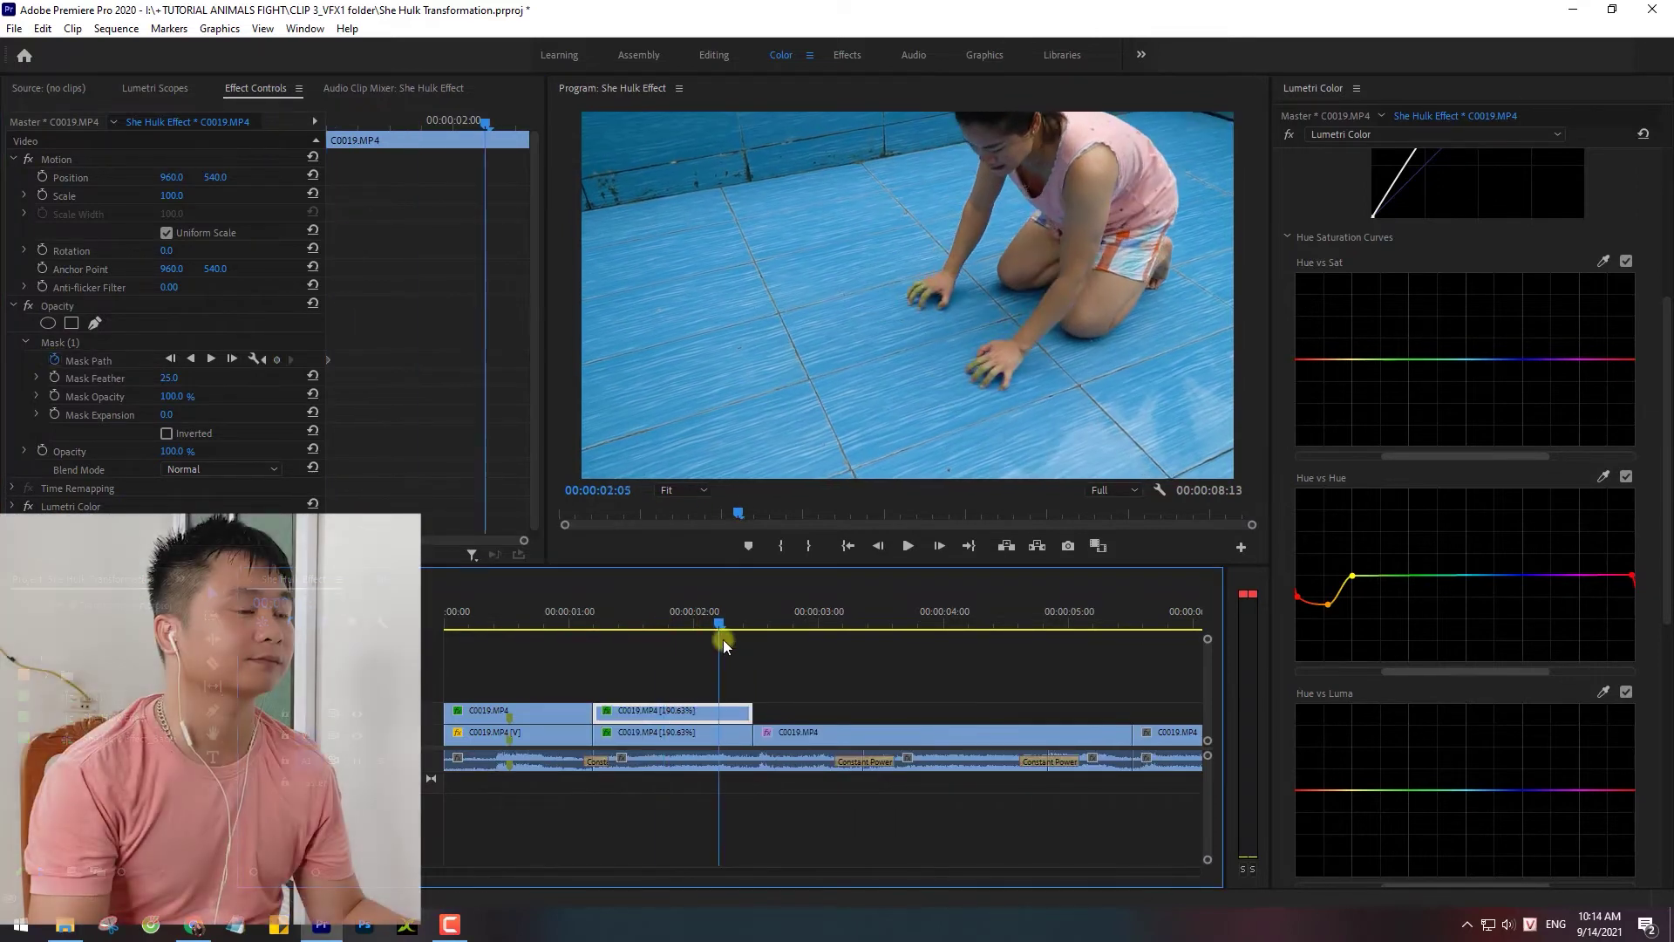
click(77, 346)
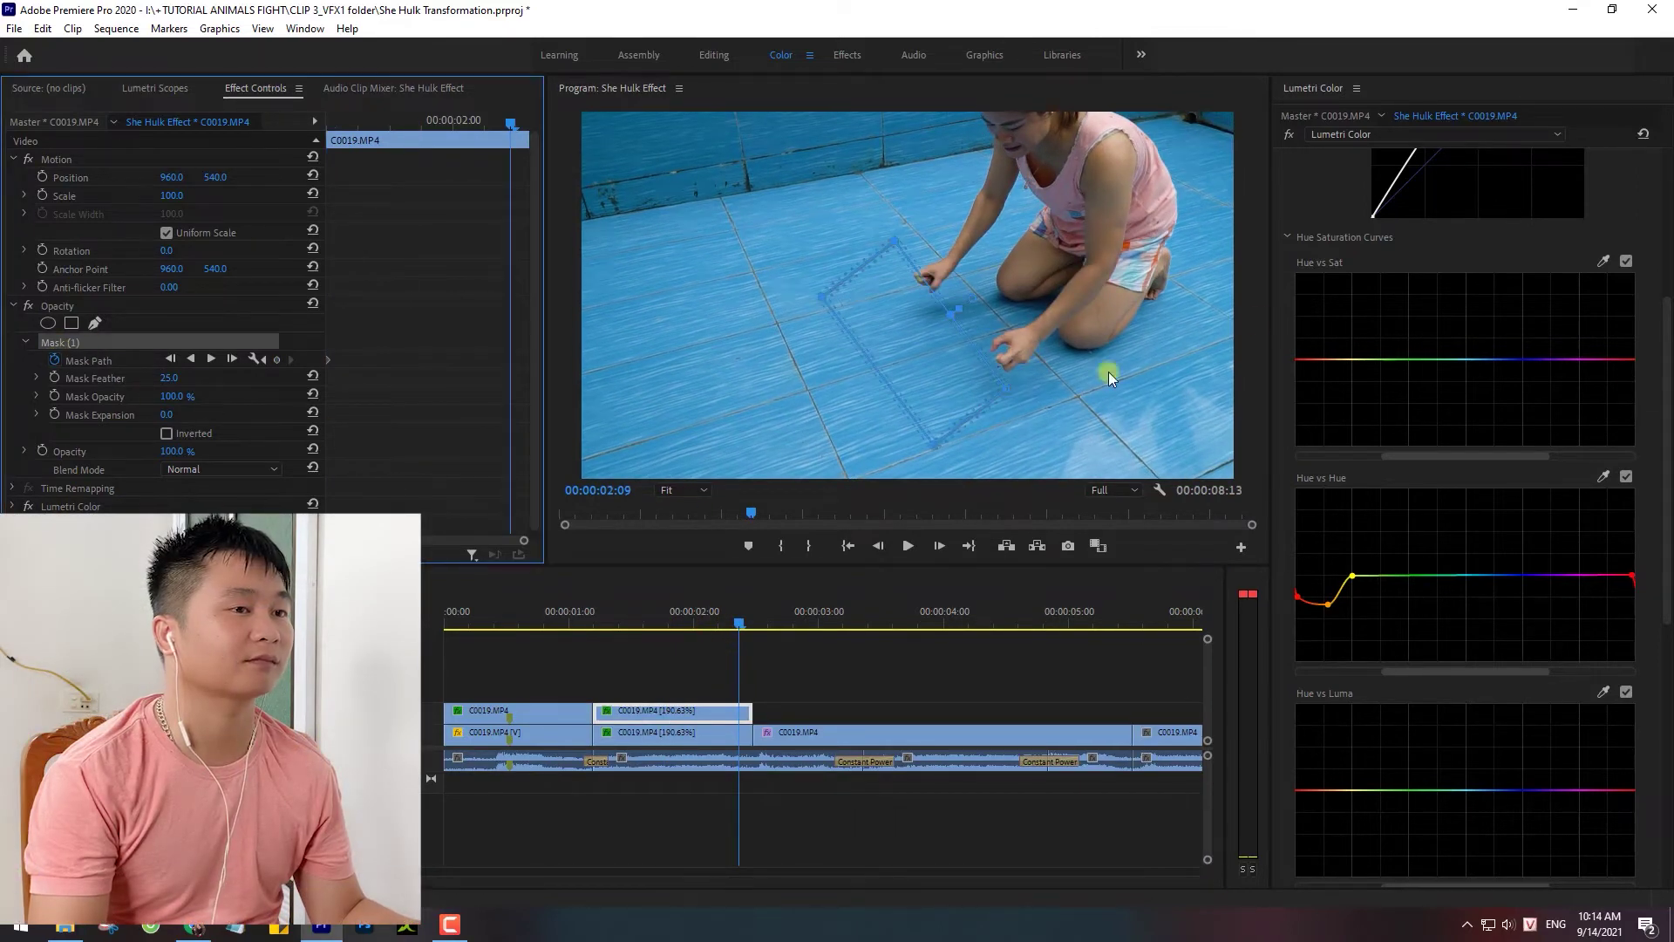
drag(893, 243, 1001, 142)
drag(1007, 391, 1116, 285)
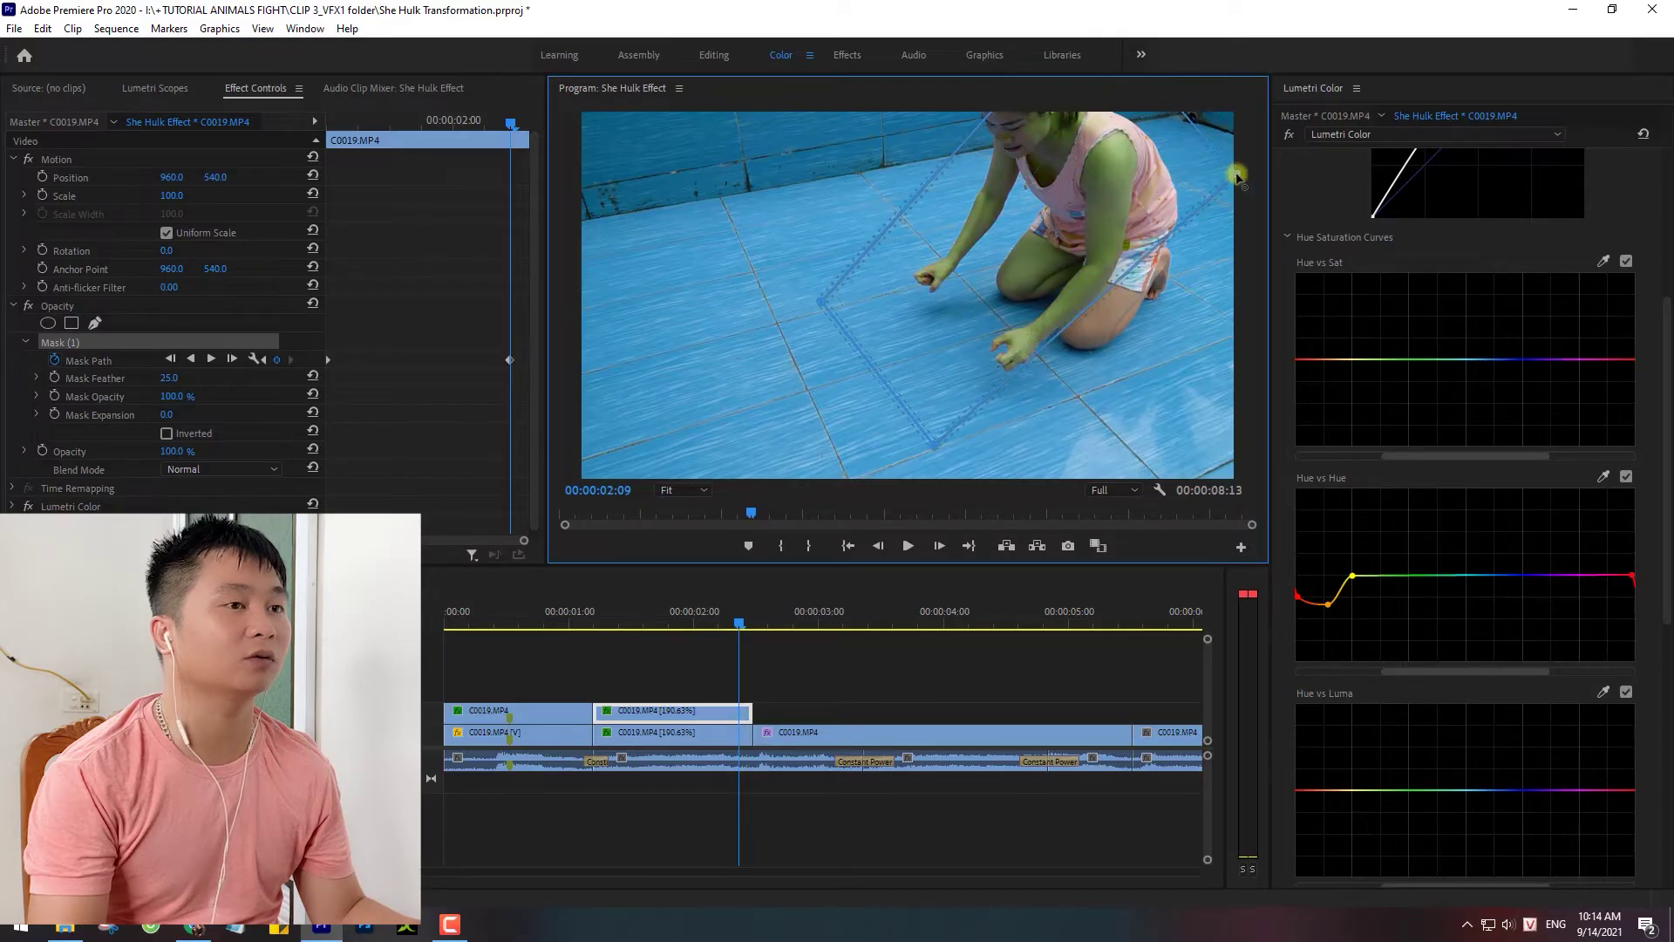
Step back a few frames, hide the mask outline, and play back the spreading green.
key(Left)
key(Left)
key(Left)
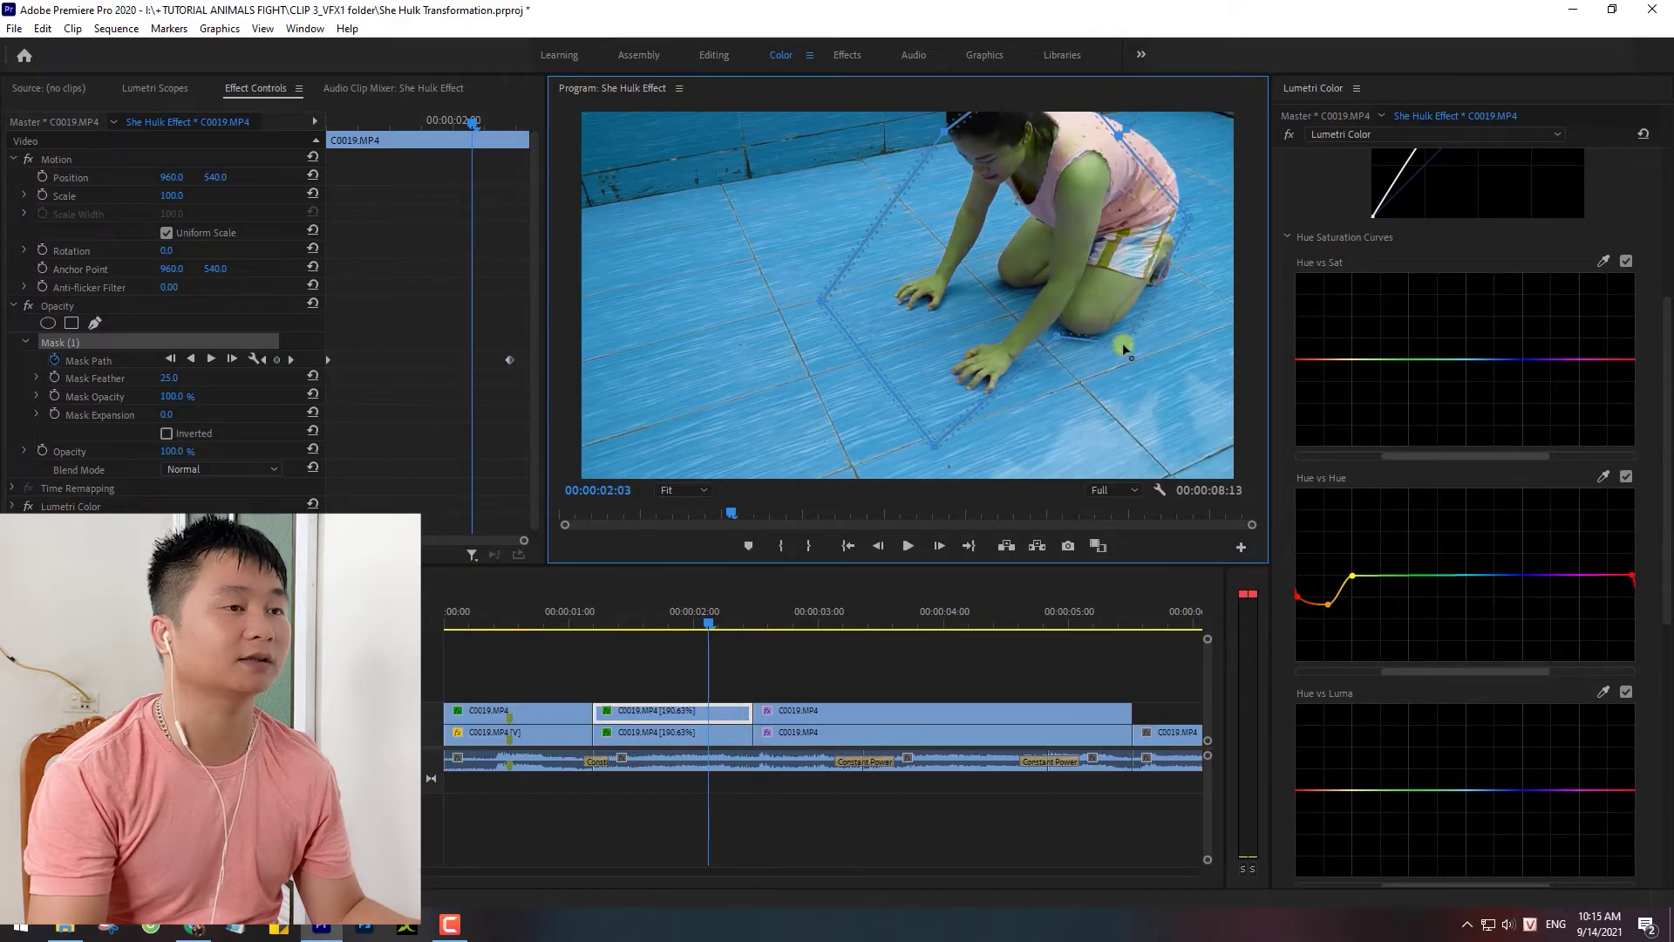
click(514, 373)
key(space)
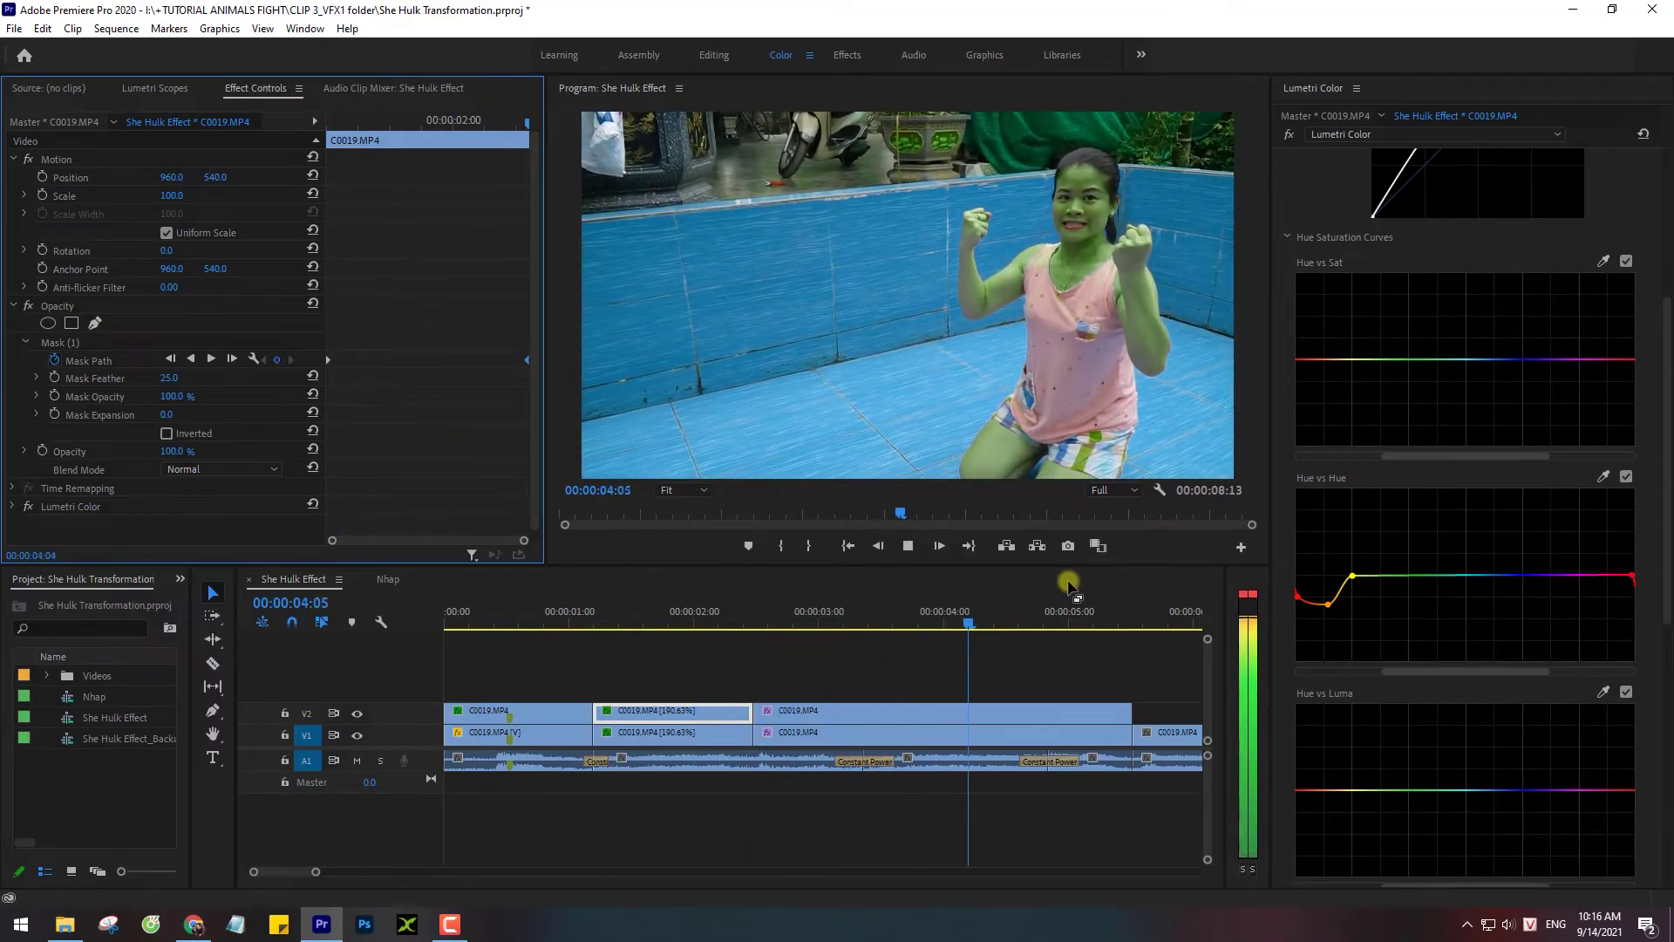
key(space)
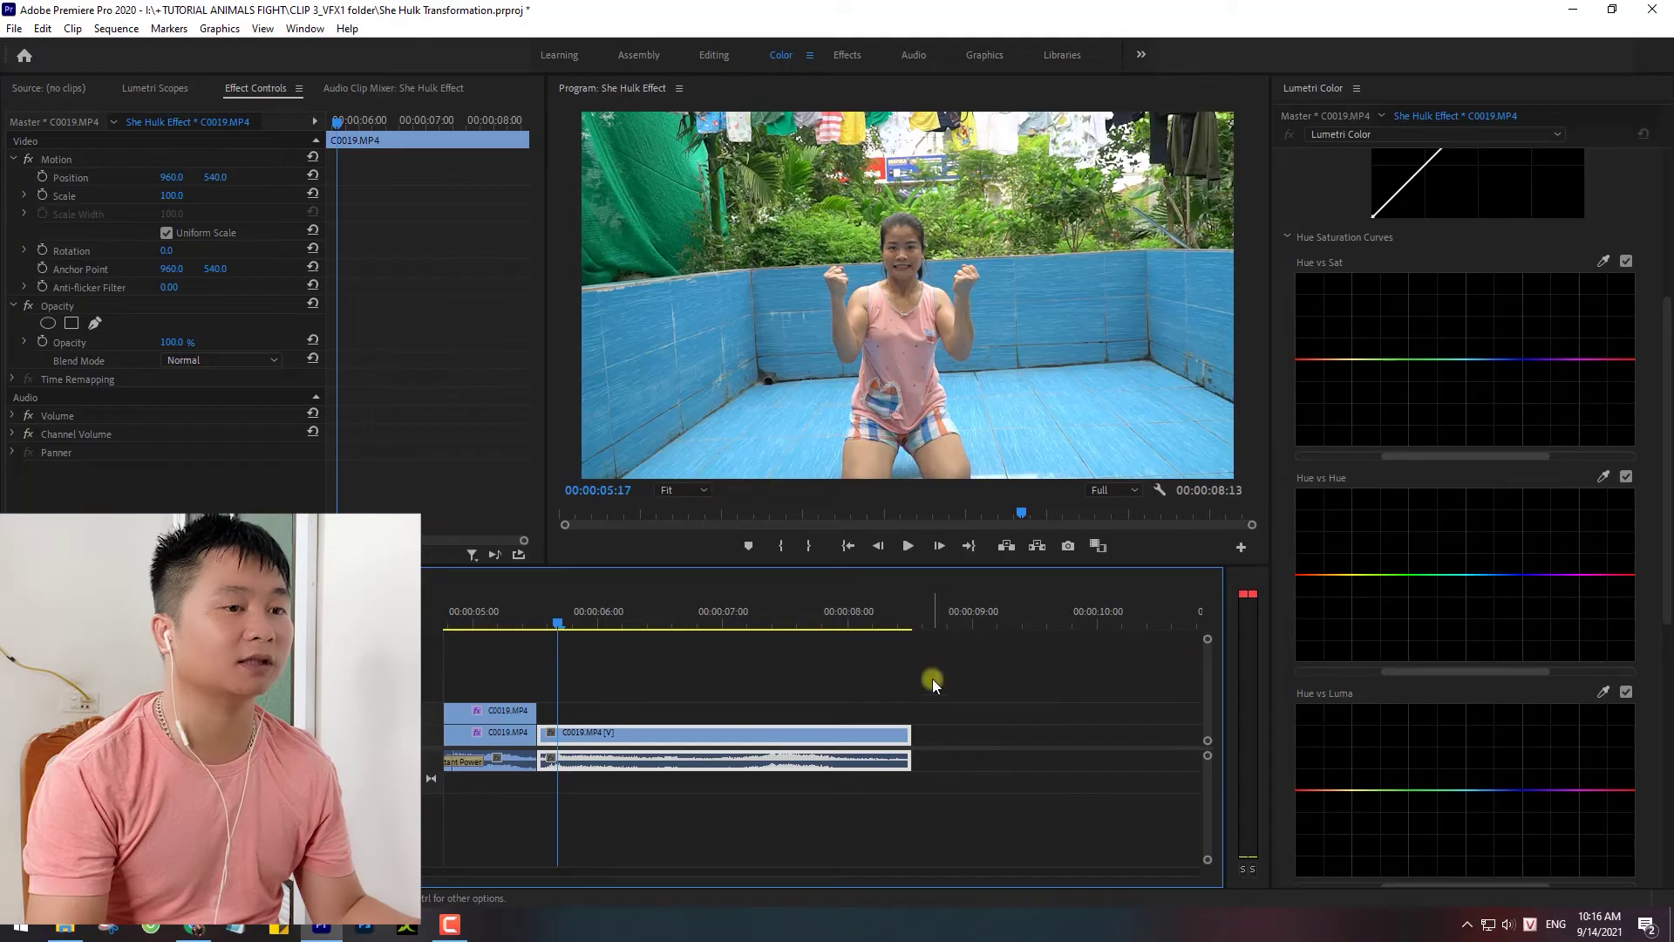
Copy the clip at 5:17 onto V2 and shift her skin green with Hue vs Hue and Hue vs Sat.
drag(627, 736, 628, 713)
click(1317, 574)
mouse_move(1316, 575)
mouse_down()
mouse_move(1320, 607)
mouse_move(1329, 578)
mouse_up()
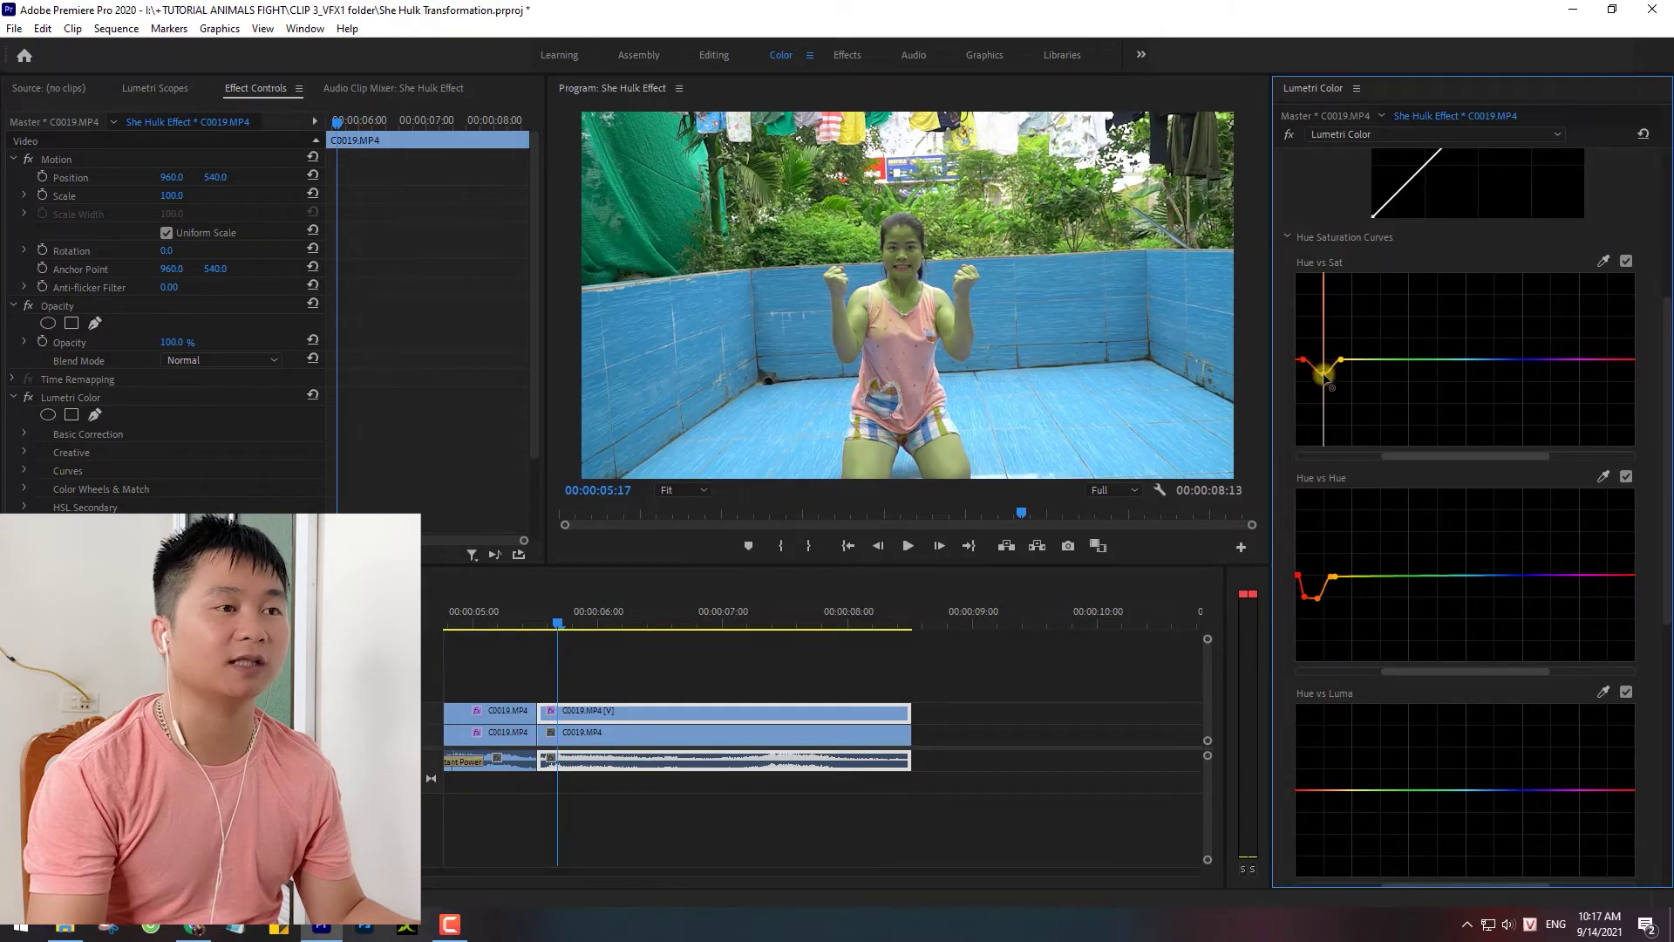
drag(1335, 375, 1327, 375)
Set Scale Width to 133 with Uniform Scale off, then replay the sequence from the start.
drag(561, 641, 577, 641)
click(166, 231)
drag(172, 213, 206, 217)
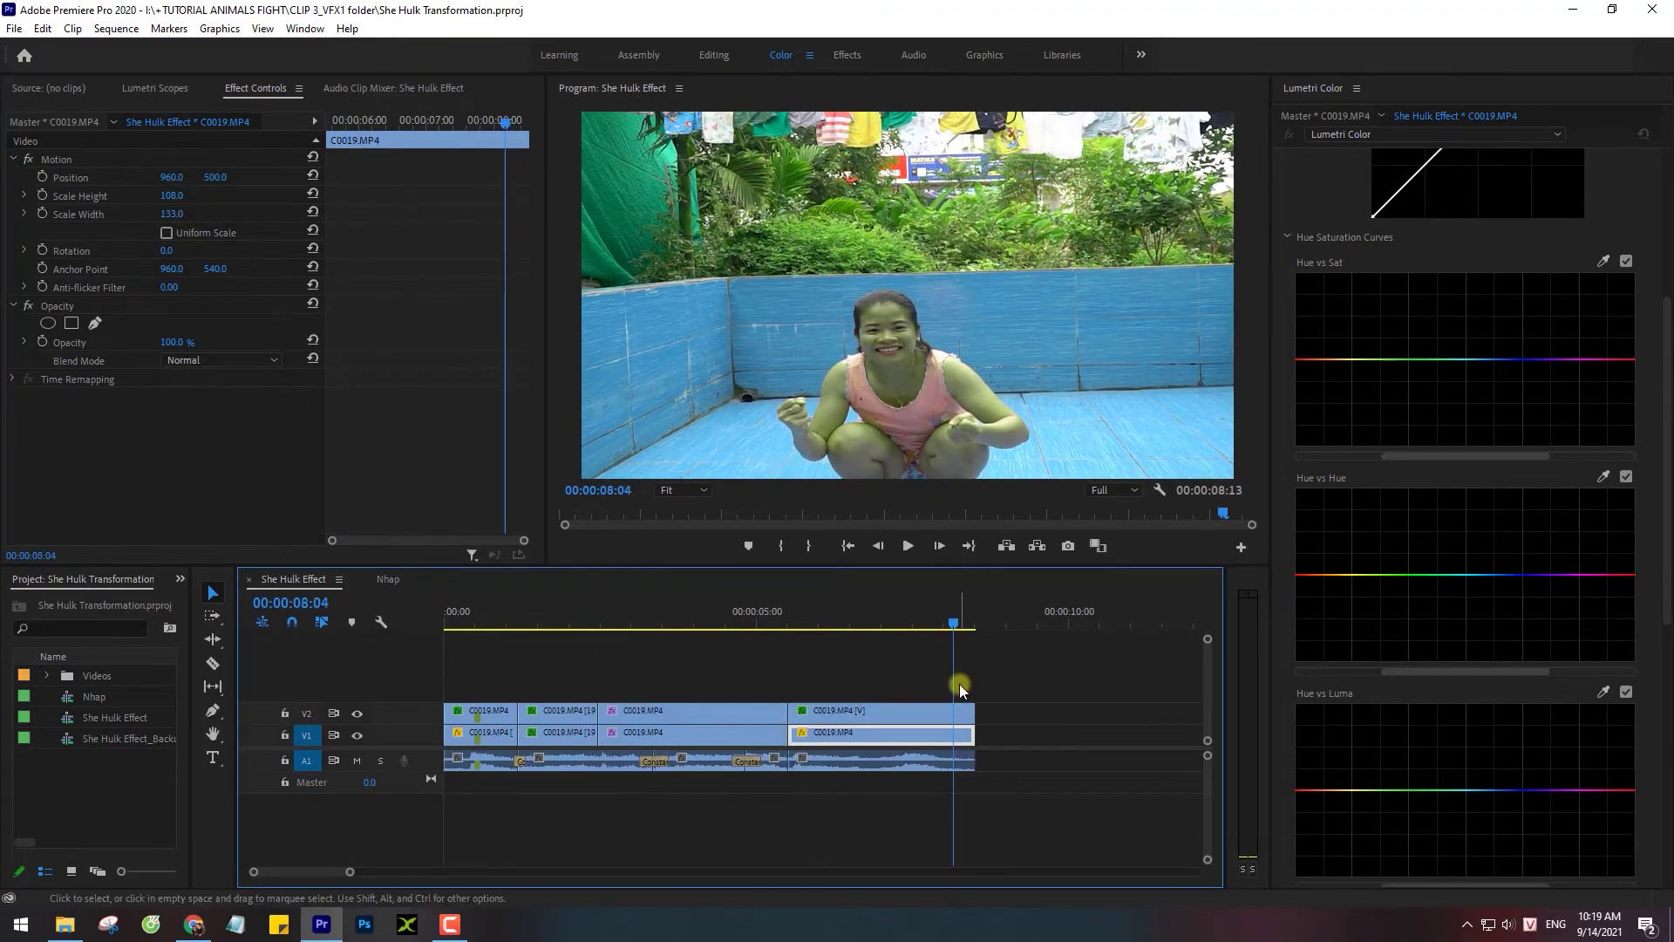
key(Home)
key(space)
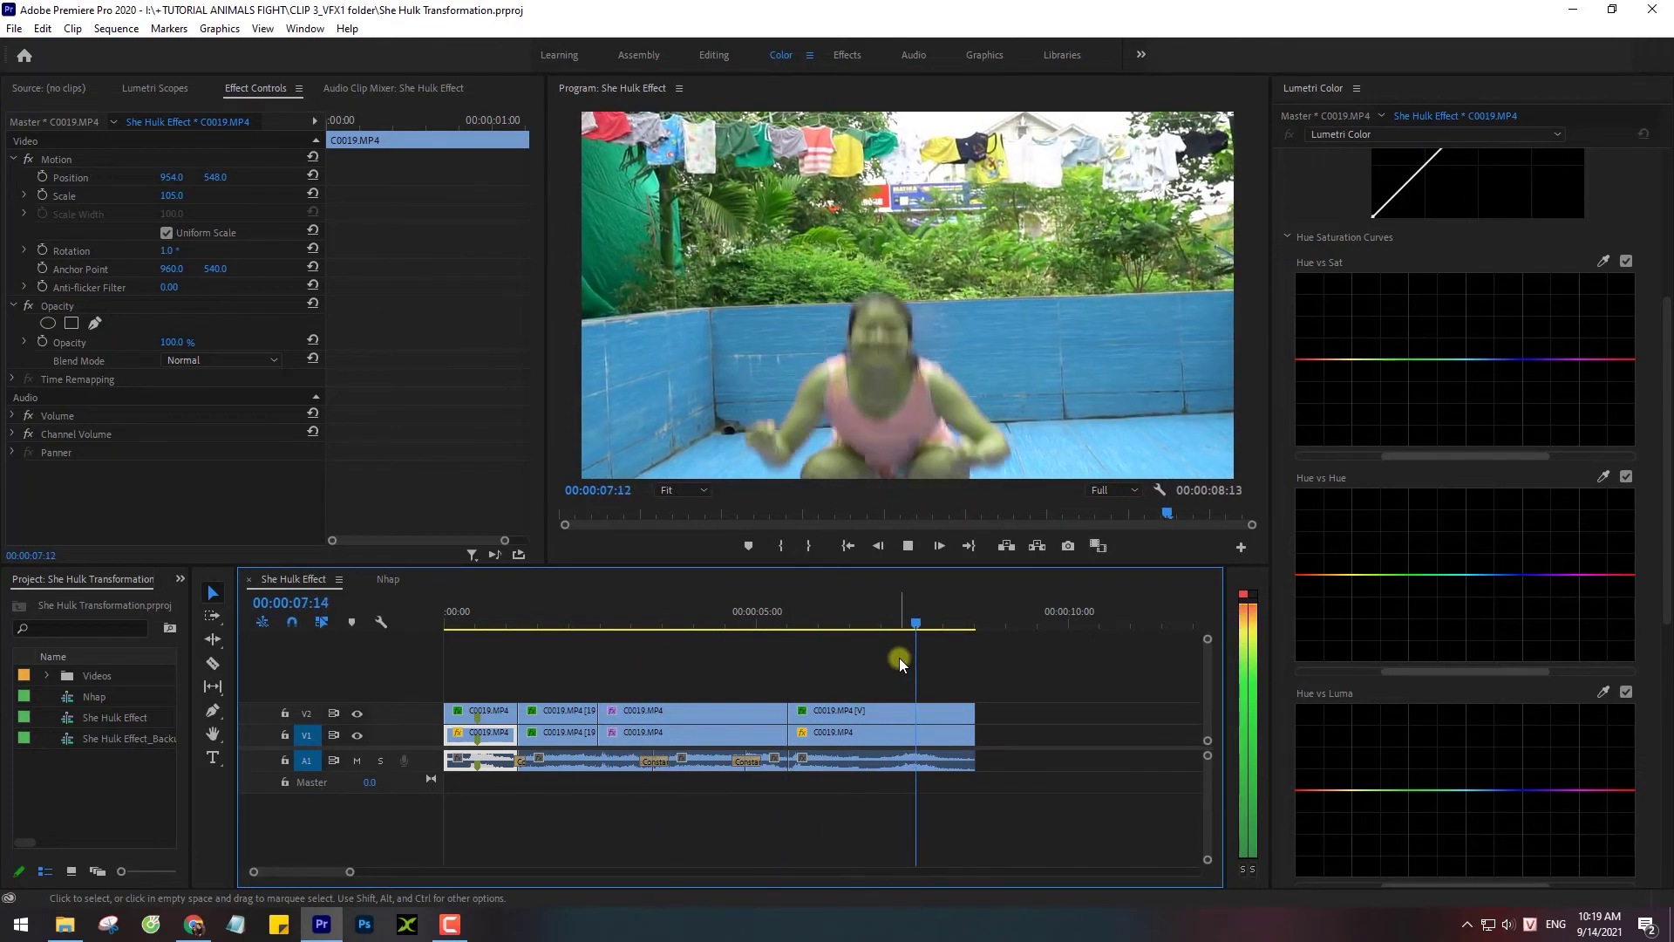
Stop playback of the sequence.
key(space)
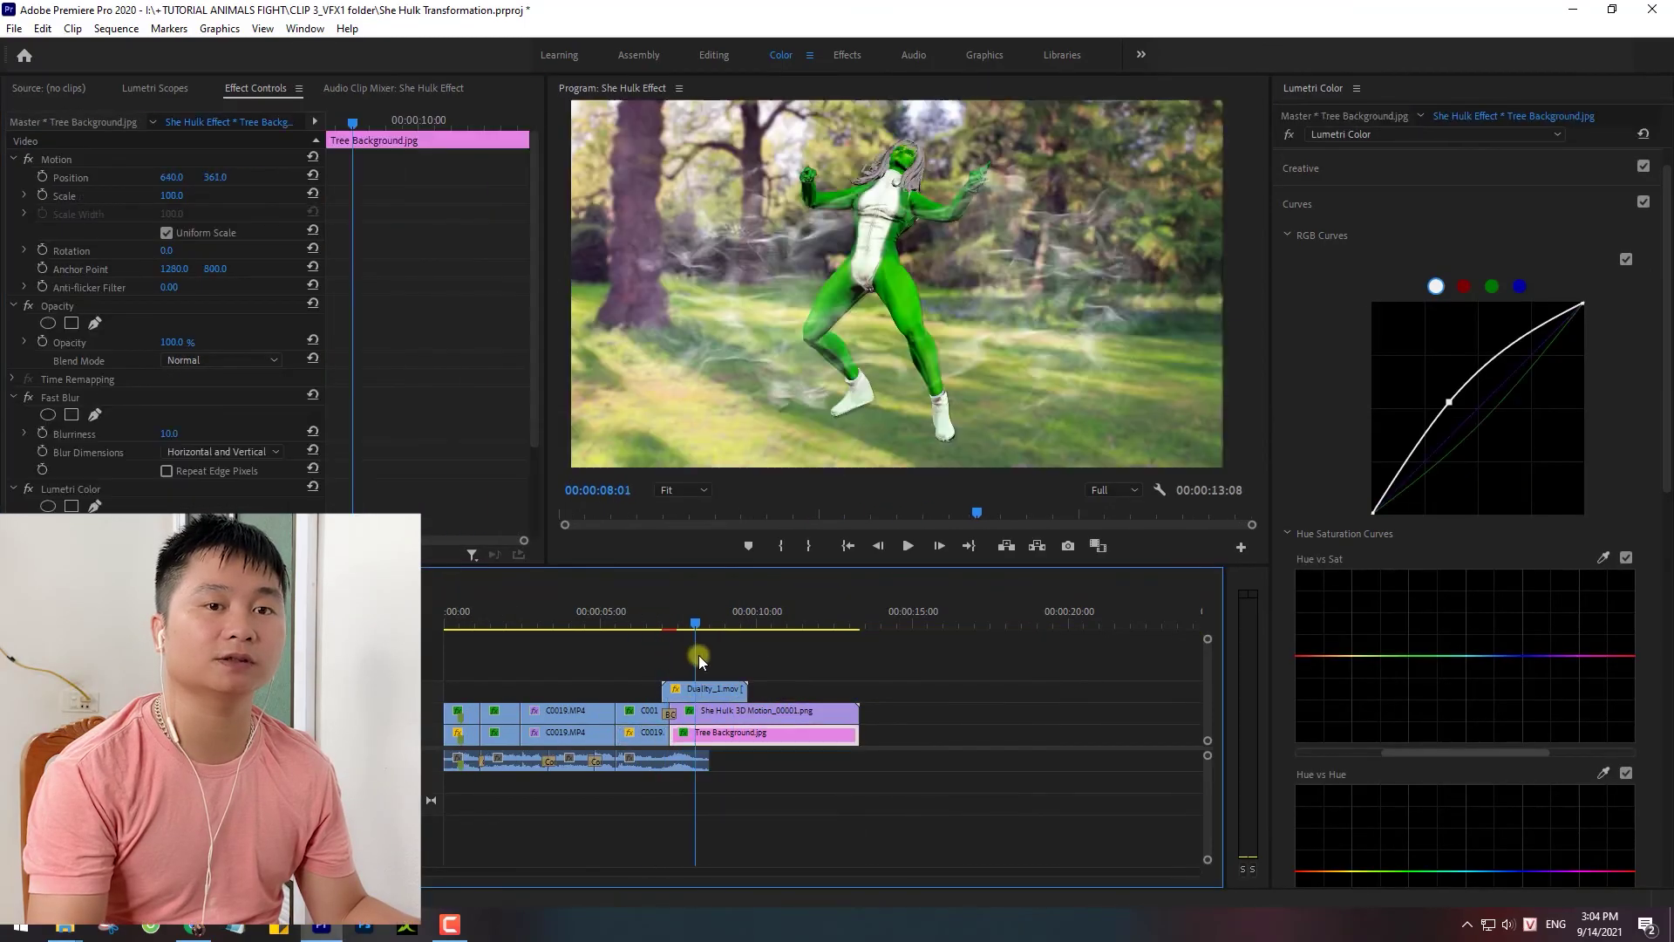
Play the She-Hulk section and trim the Duality_1.mov smoke overlay to end earlier.
click(655, 655)
key(space)
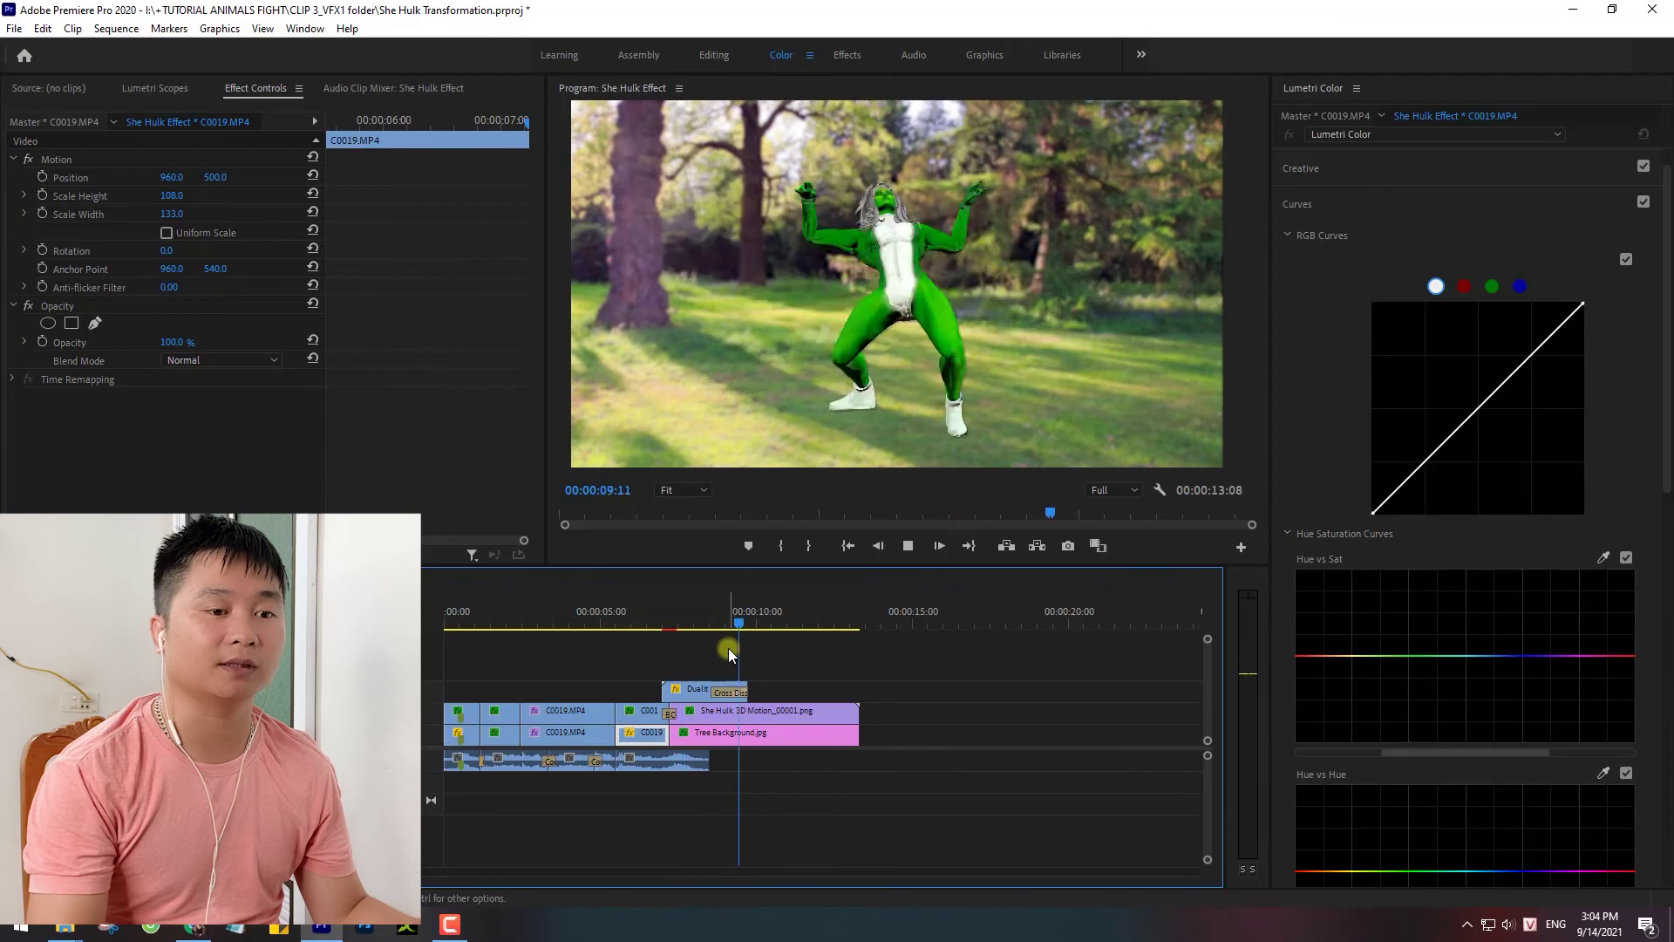
click(680, 626)
key(=)
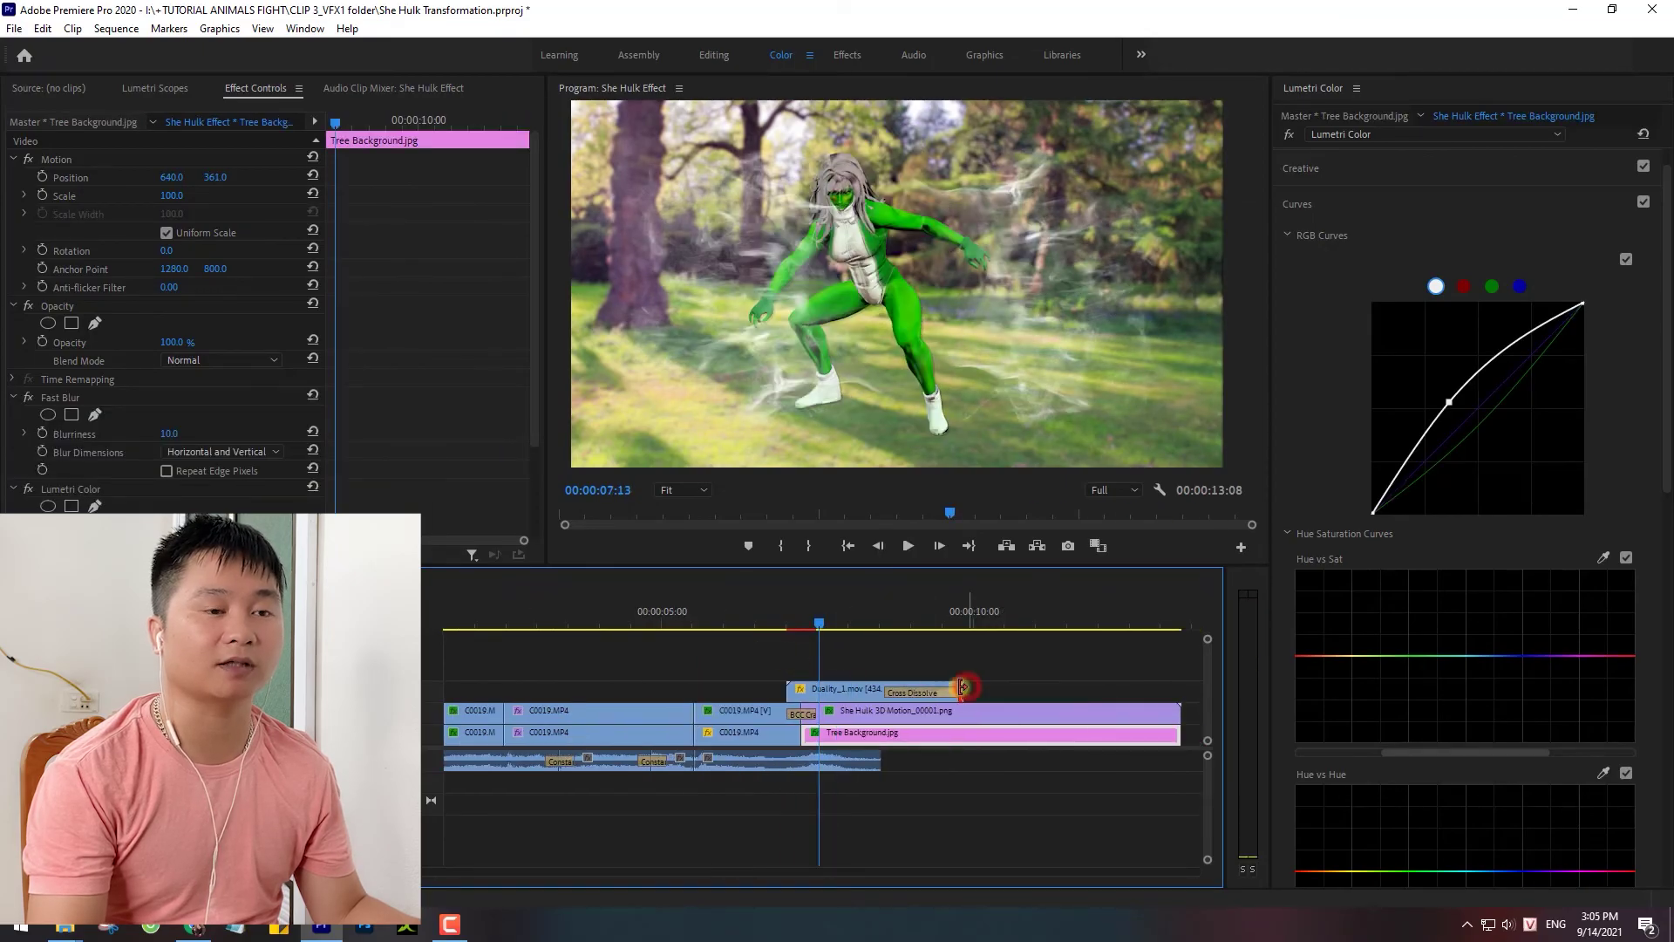
drag(962, 688, 880, 688)
Scrub across the trimmed overlay to preview the transition into the She-Hulk shot.
click(1010, 619)
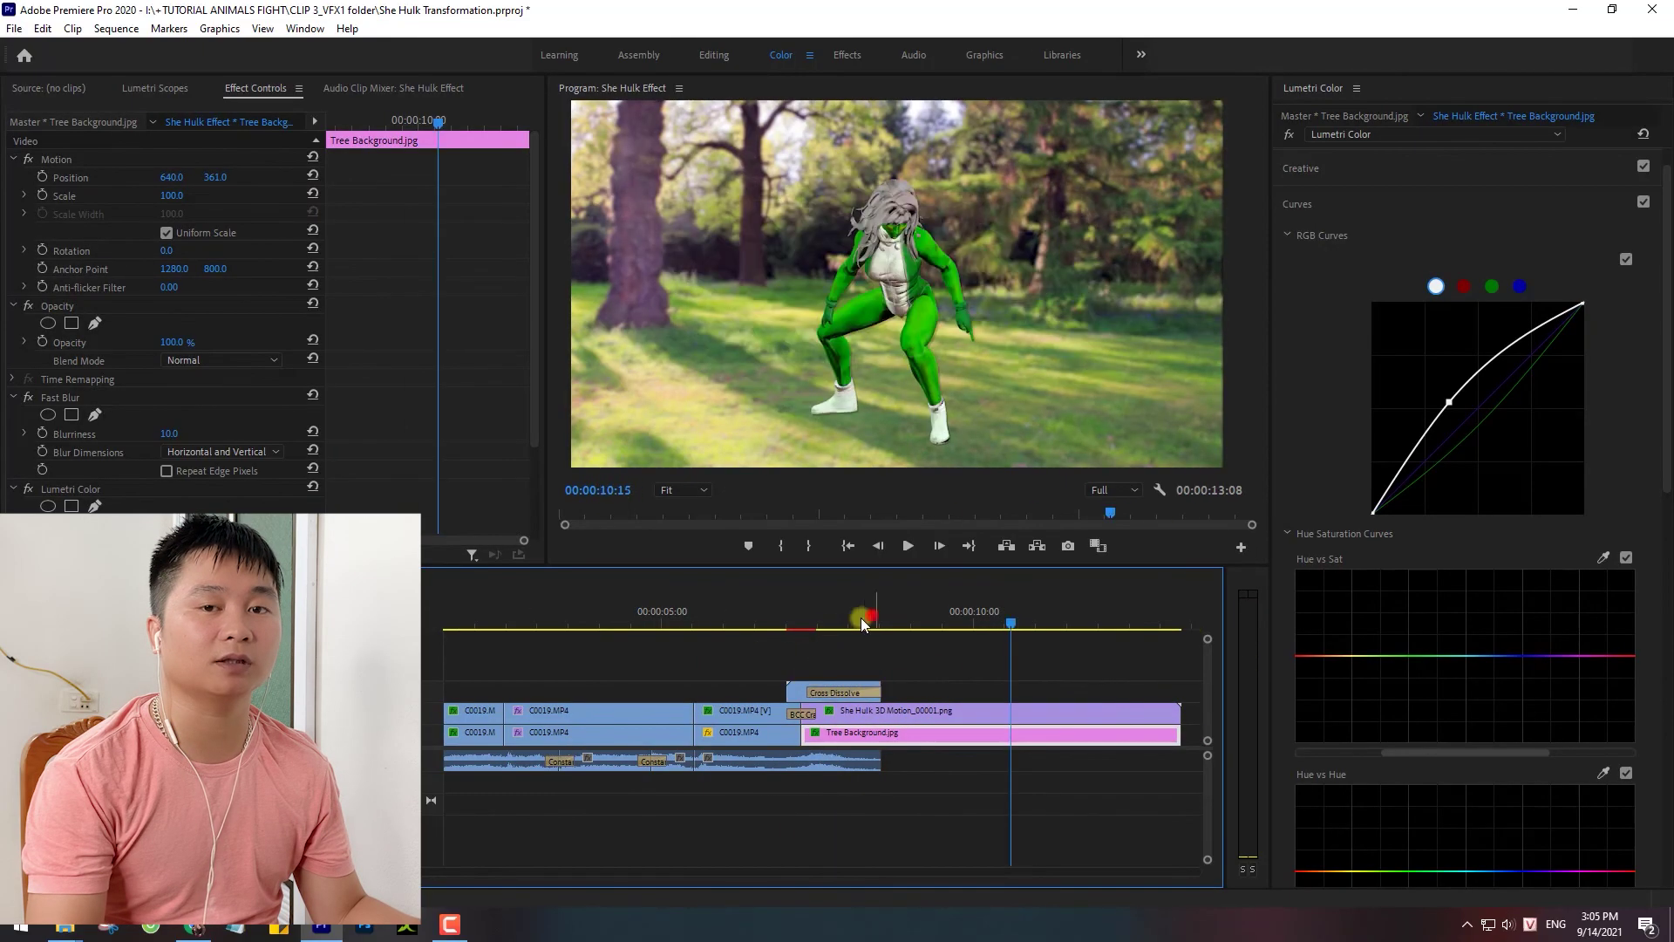
drag(861, 619, 771, 621)
mouse_move(777, 698)
mouse_down()
mouse_move(855, 708)
mouse_move(794, 688)
mouse_up()
drag(771, 621, 801, 620)
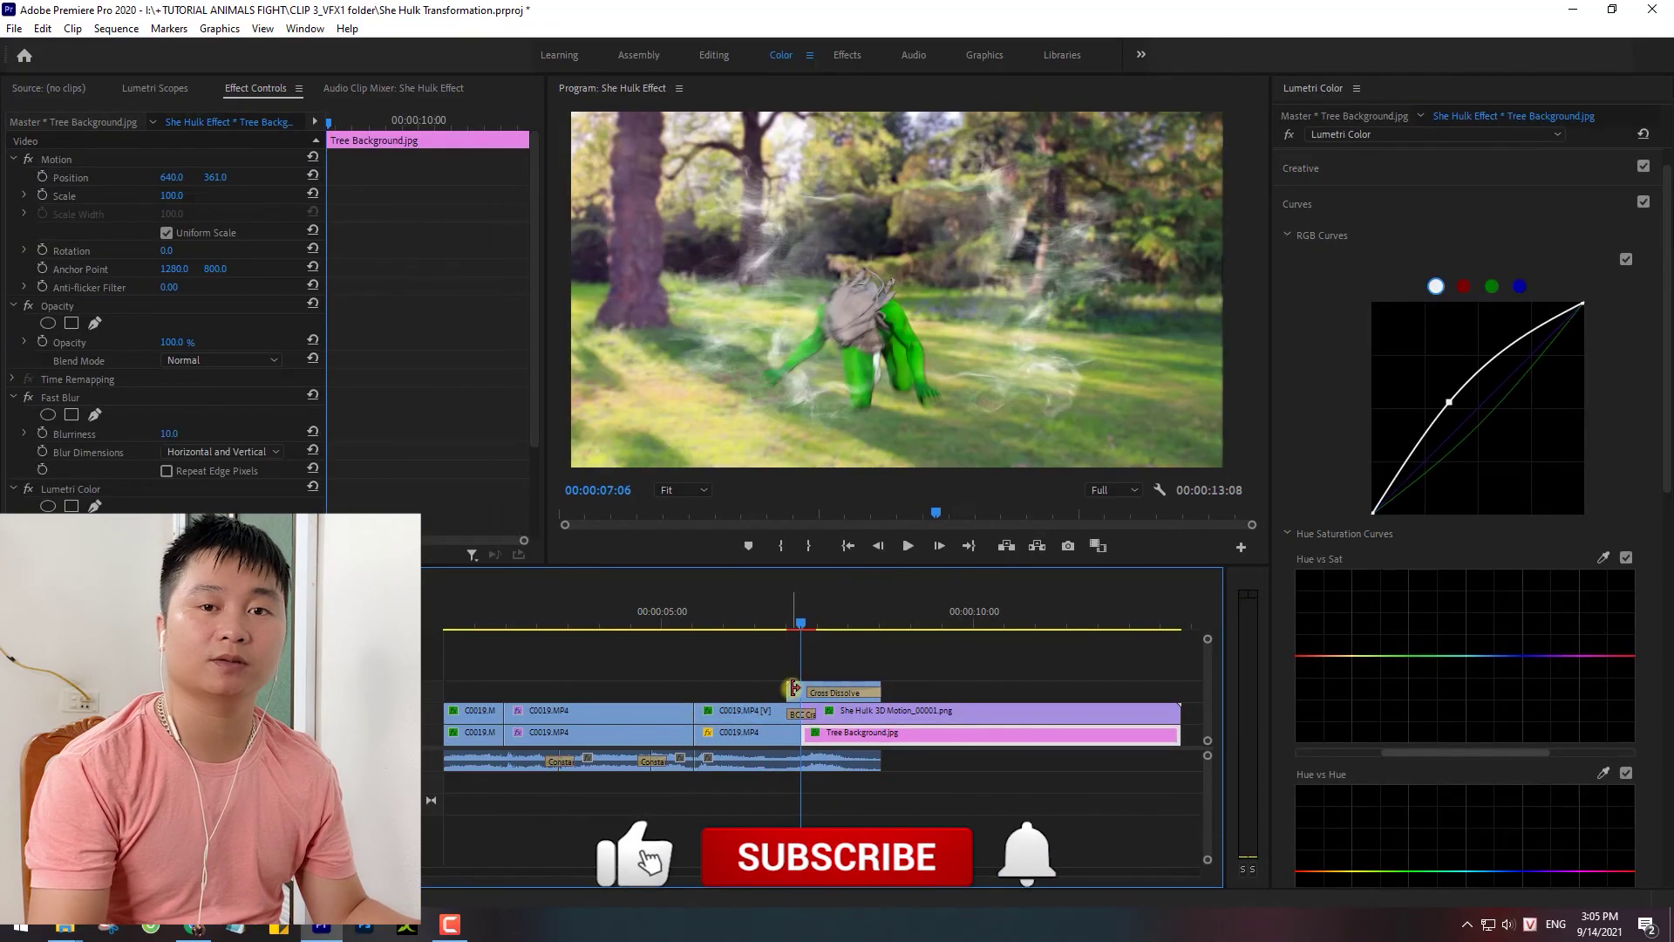